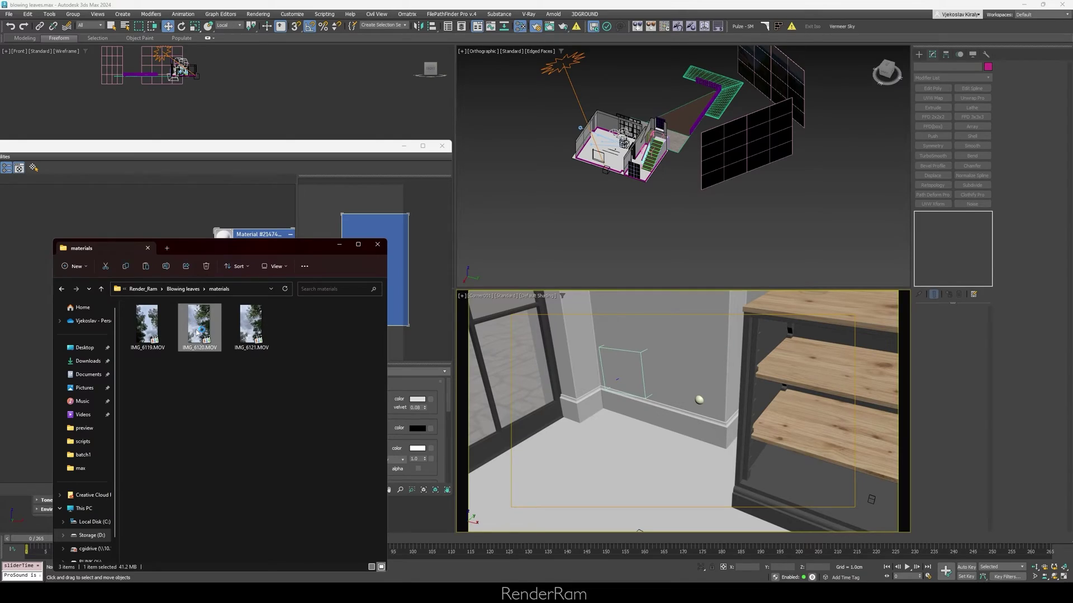
# - Play IMG_6120.MOV in Media Player Classic to preview the branches, then select IMG_6121
pyautogui.doubleClick(197, 334)
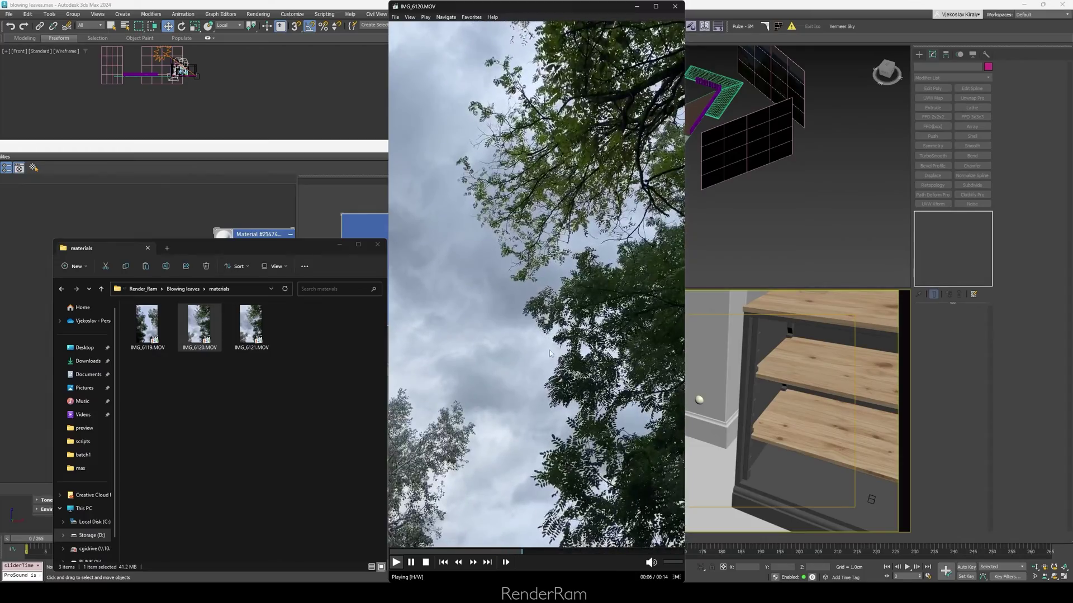
pyautogui.click(246, 351)
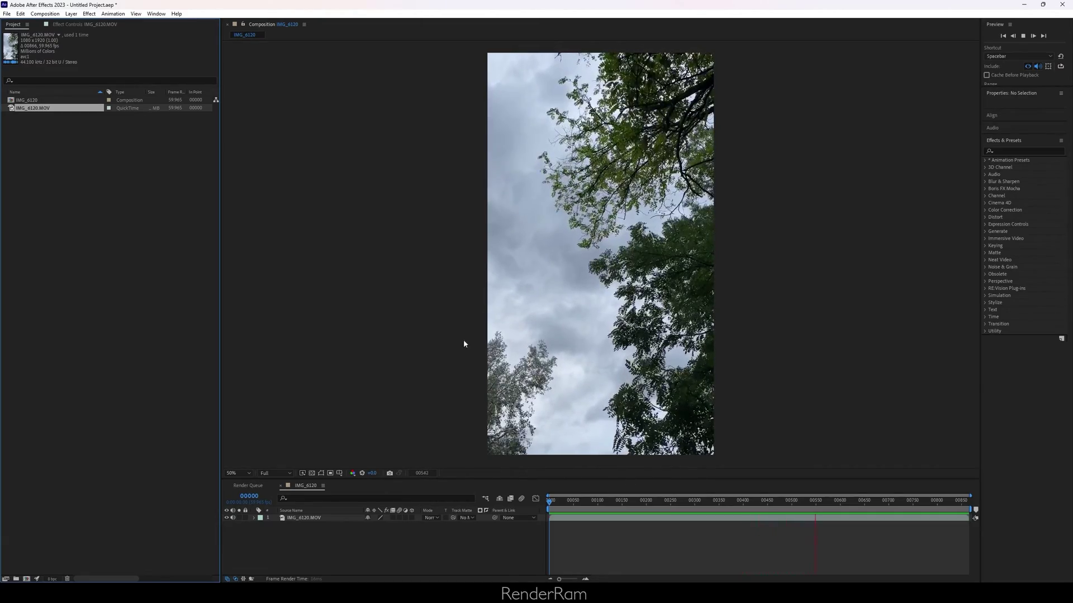
# - Apply Hue/Saturation to the IMG_6120 layer with Master Saturation at -100
pyautogui.click(531, 338)
pyautogui.click(1004, 198)
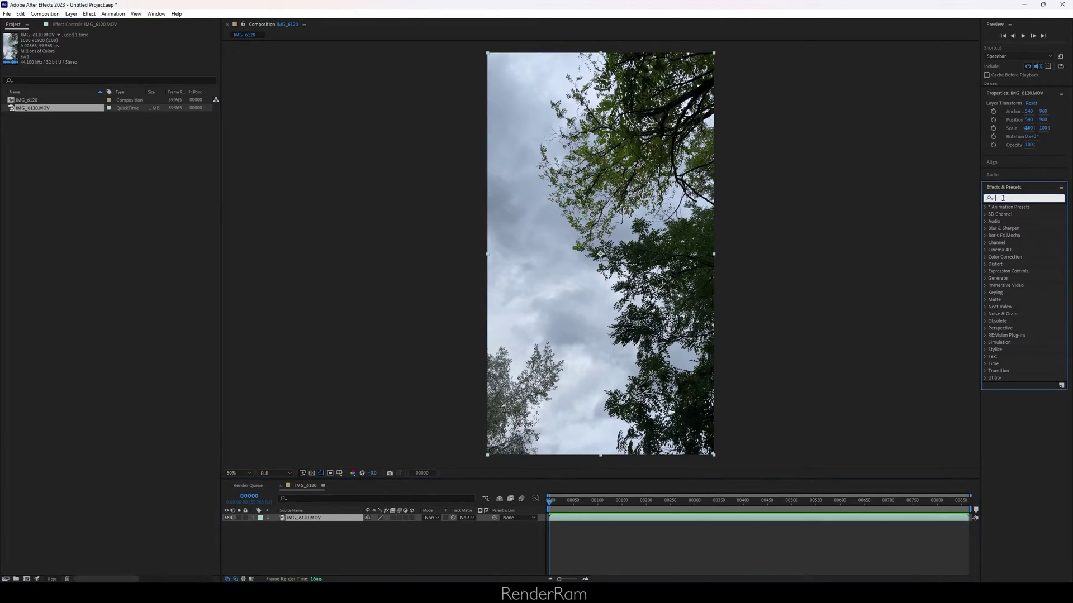
pyautogui.write('hue')
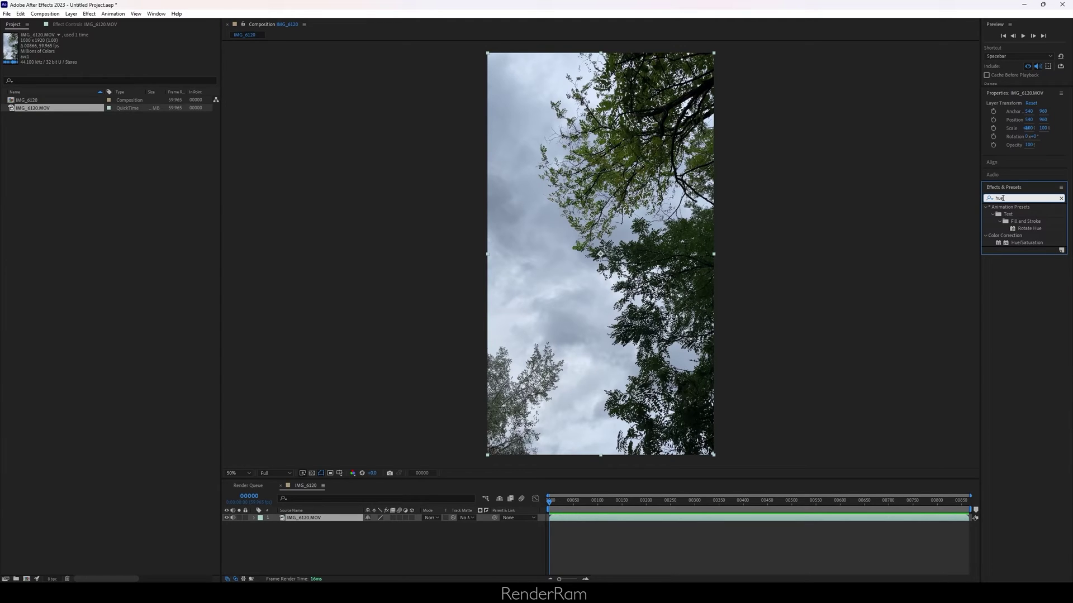
pyautogui.doubleClick(1027, 244)
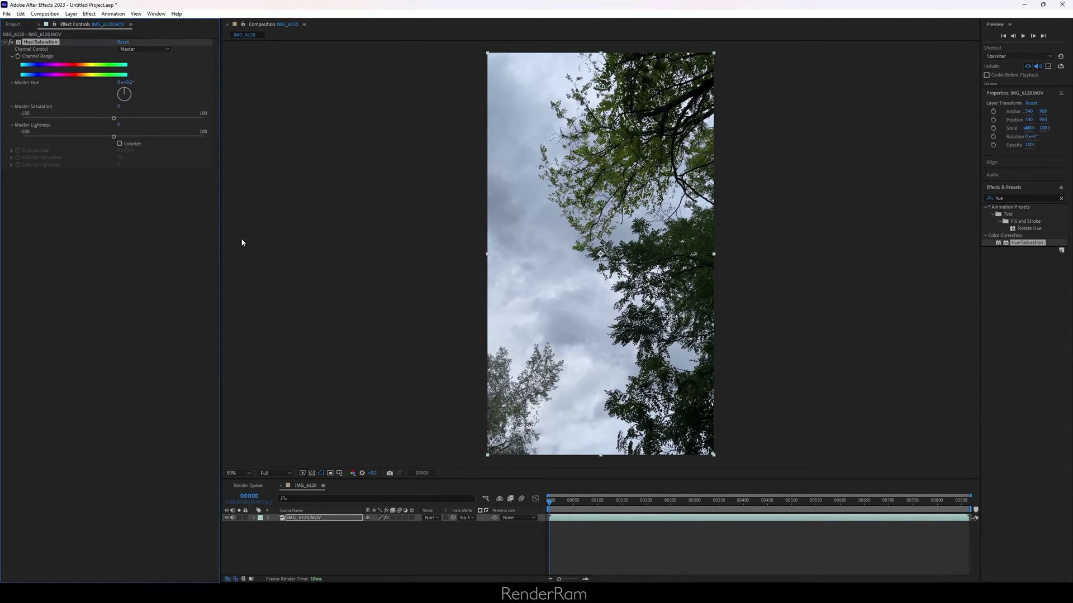
pyautogui.moveTo(113, 119); pyautogui.dragTo(22, 119)
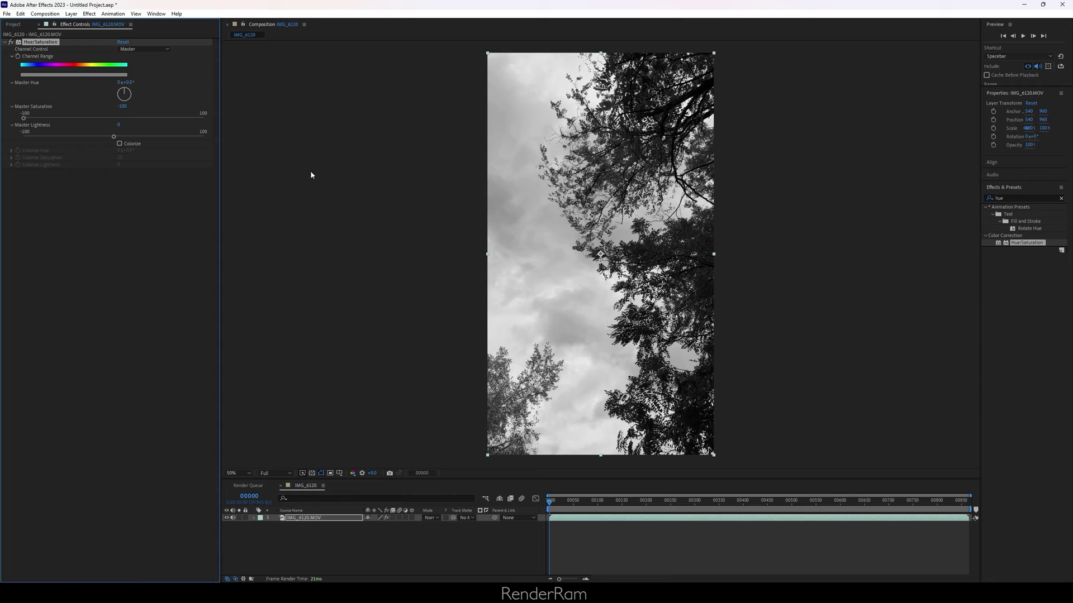
pyautogui.click(1009, 199)
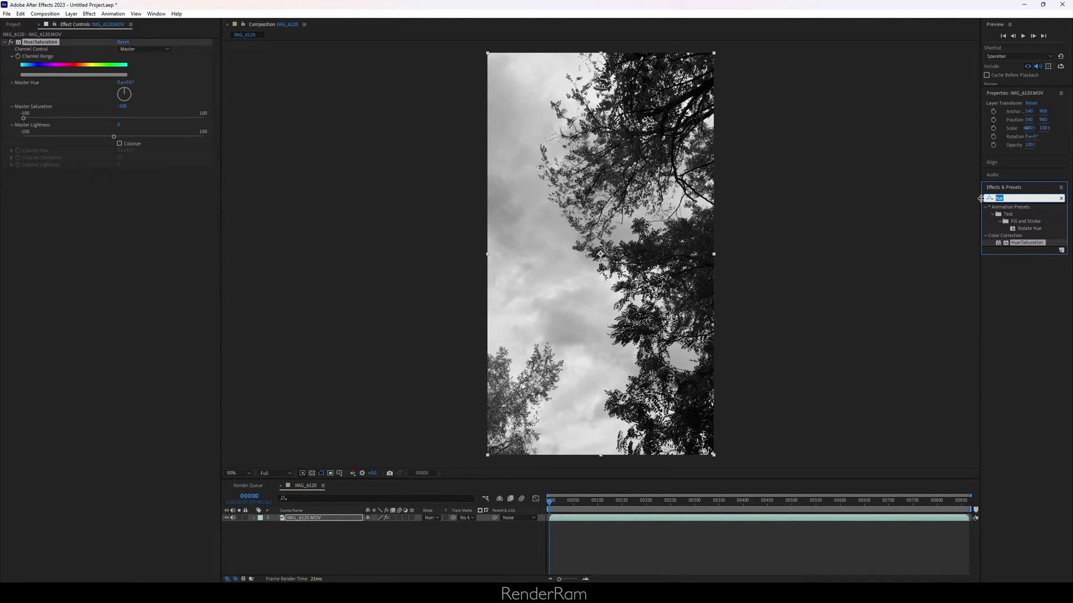
# - Add Levels with Input White near 142 and Gamma 0.39 for black leaves on white sky
pyautogui.write('levels')
pyautogui.doubleClick(1018, 249)
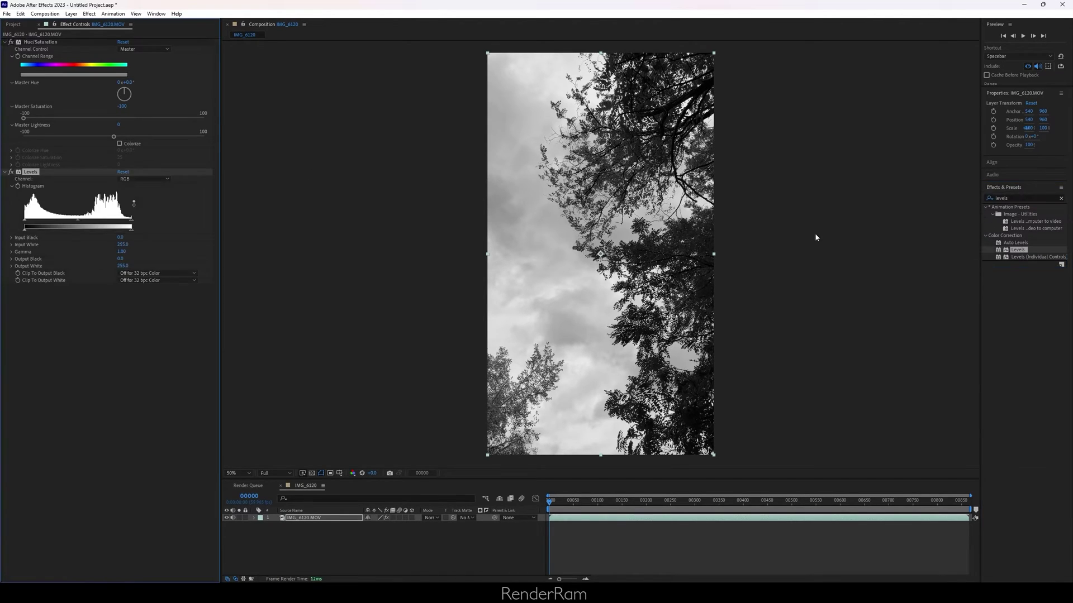
pyautogui.moveTo(130, 224); pyautogui.dragTo(78, 224)
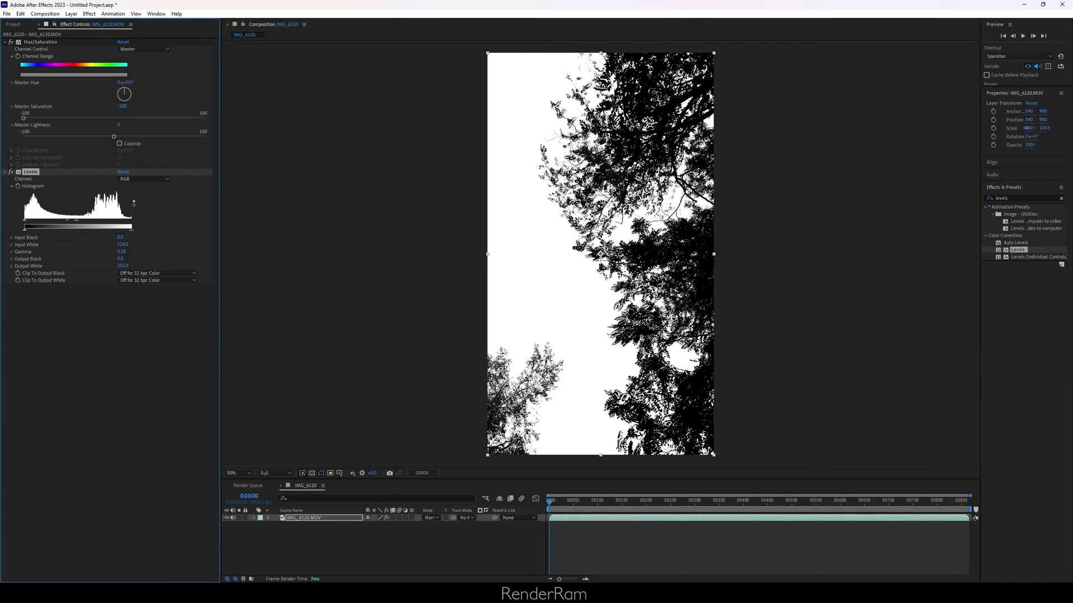
pyautogui.press('.')
pyautogui.press('.')
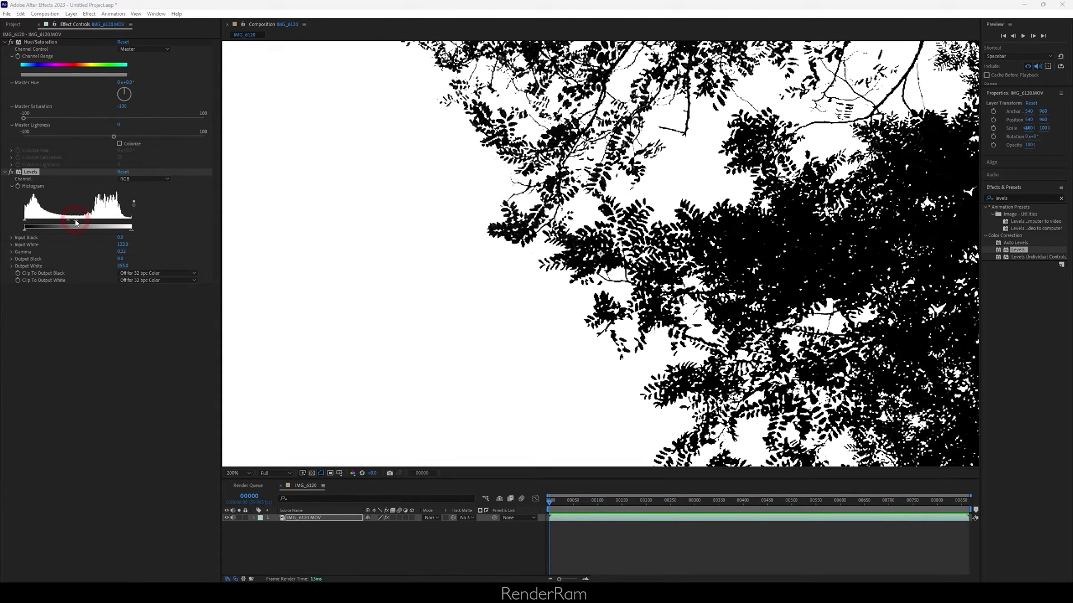
pyautogui.click(76, 223)
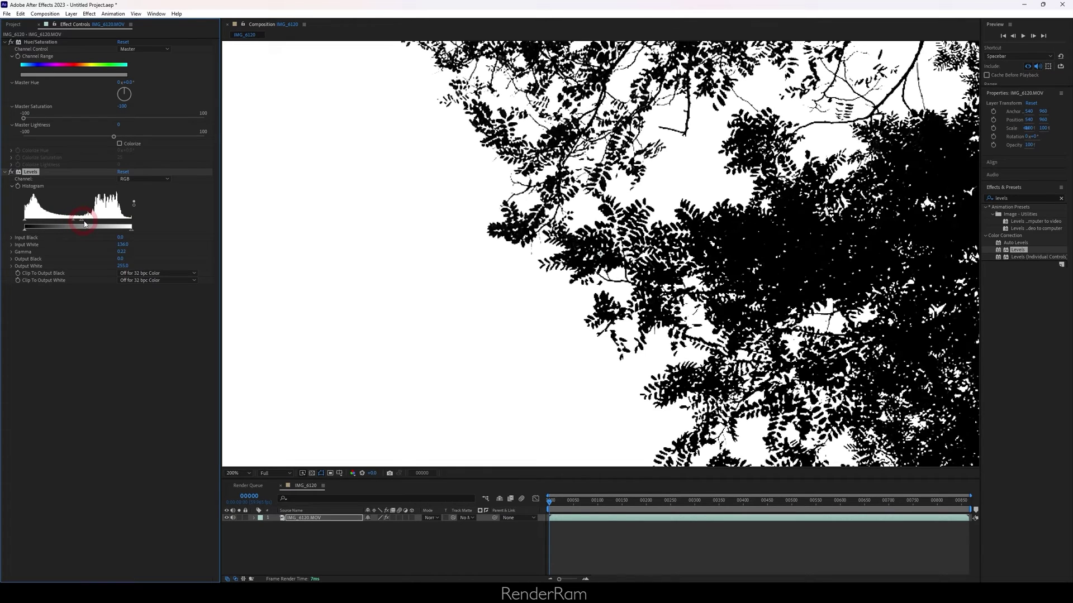
pyautogui.moveTo(84, 224)
pyautogui.mouseDown()
pyautogui.moveTo(93, 227)
pyautogui.moveTo(71, 224)
pyautogui.moveTo(86, 224)
pyautogui.mouseUp()
pyautogui.scroll(-3, 609, 206)
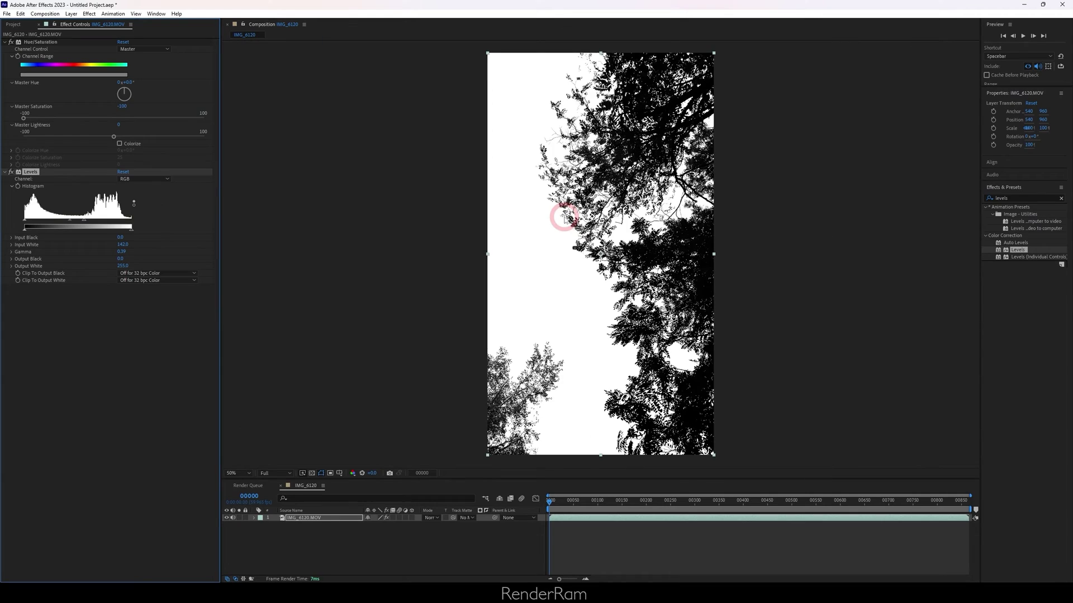
pyautogui.hotkey('ctrl', '5')
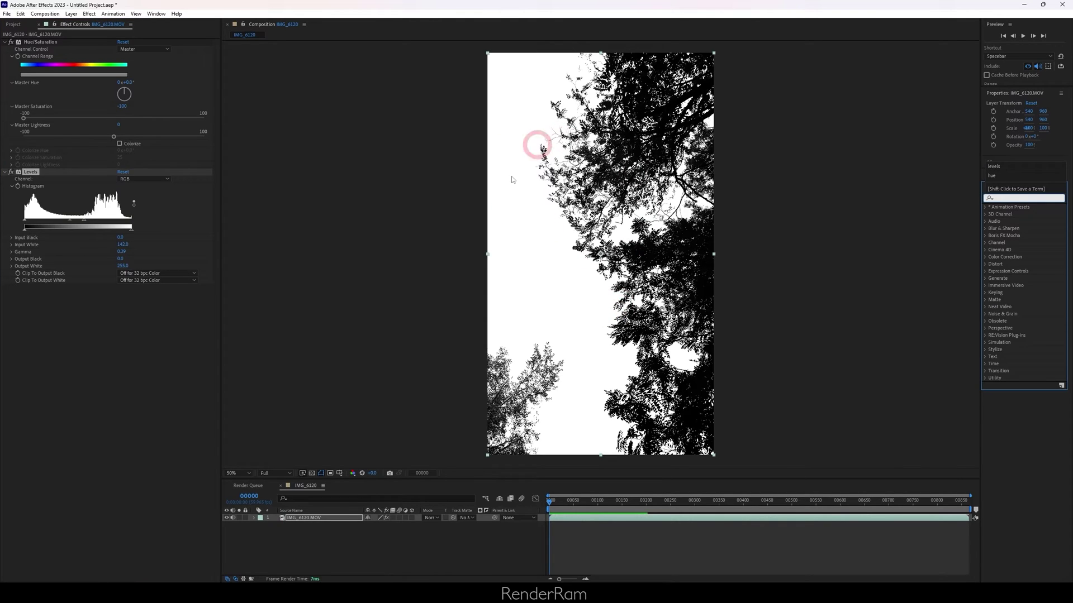
# - Apply the Invert effect so the foliage renders white on a black background
pyautogui.click(631, 193)
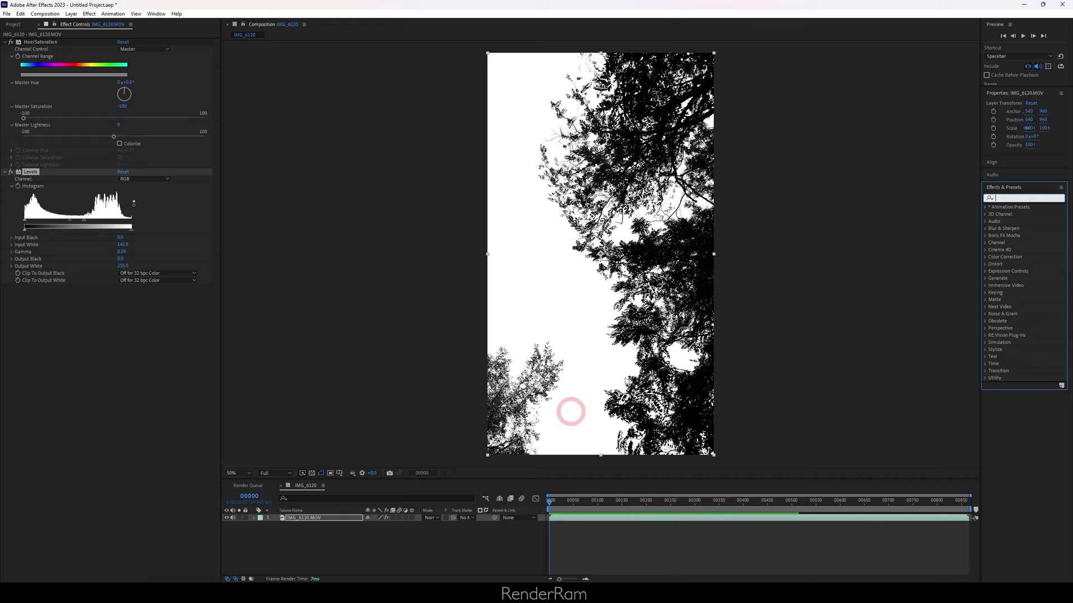
pyautogui.write('inver')
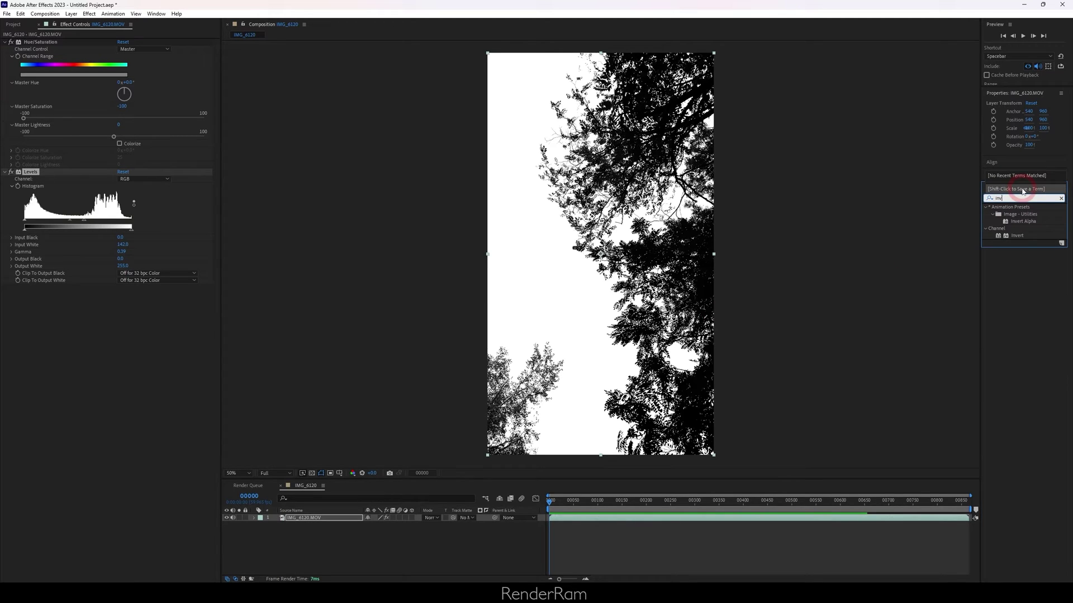
pyautogui.doubleClick(1023, 237)
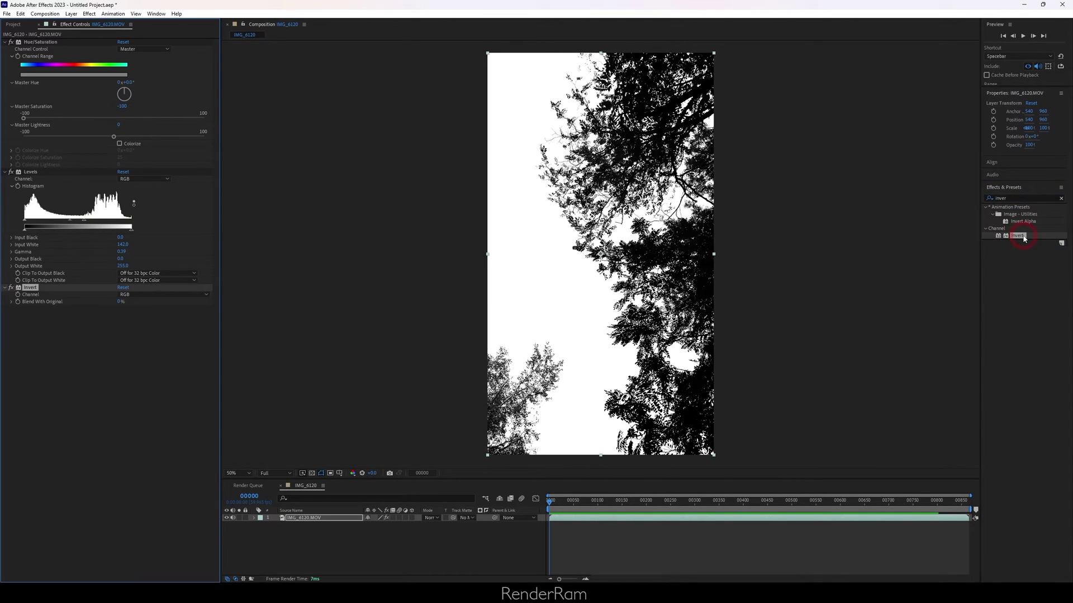
pyautogui.press('/')
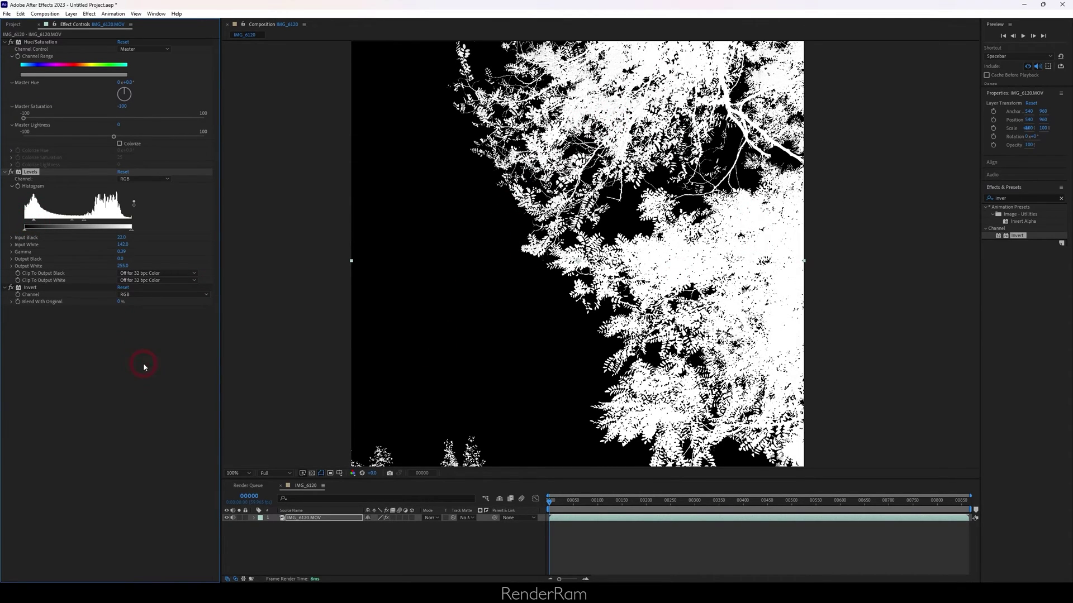
pyautogui.press(',')
pyautogui.press(',')
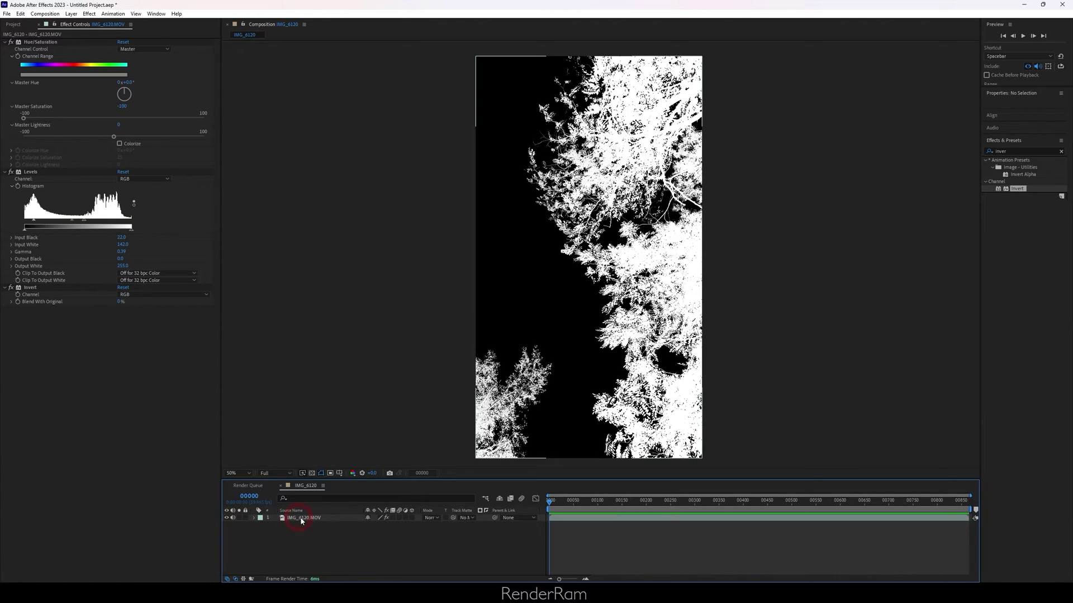
# - Change the composition to 1080 × 1080 with Lock Aspect Ratio turned off
pyautogui.rightClick(320, 532)
pyautogui.click(358, 439)
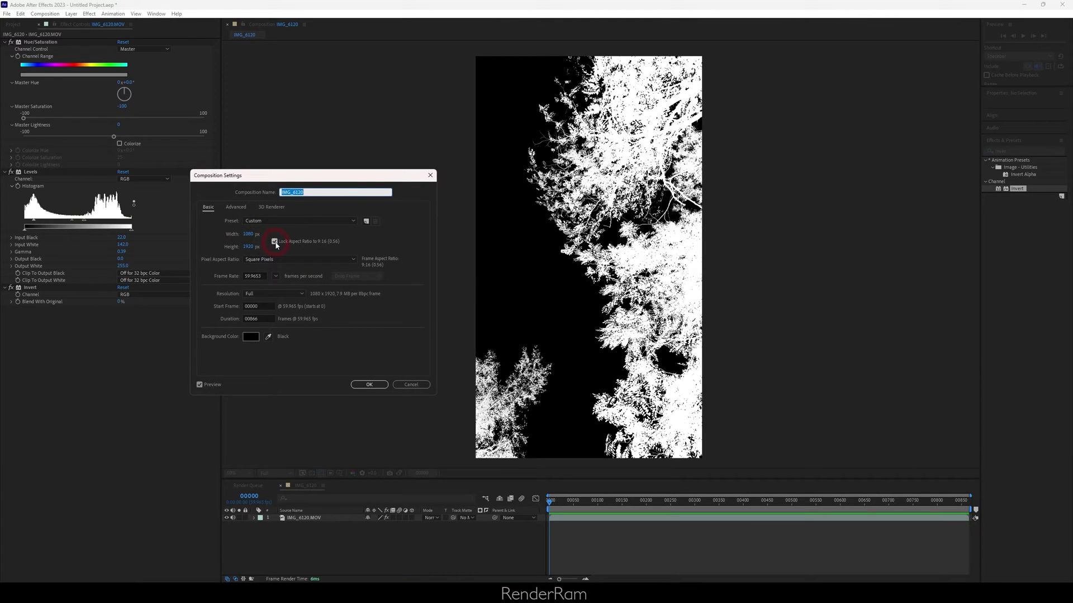
pyautogui.click(275, 243)
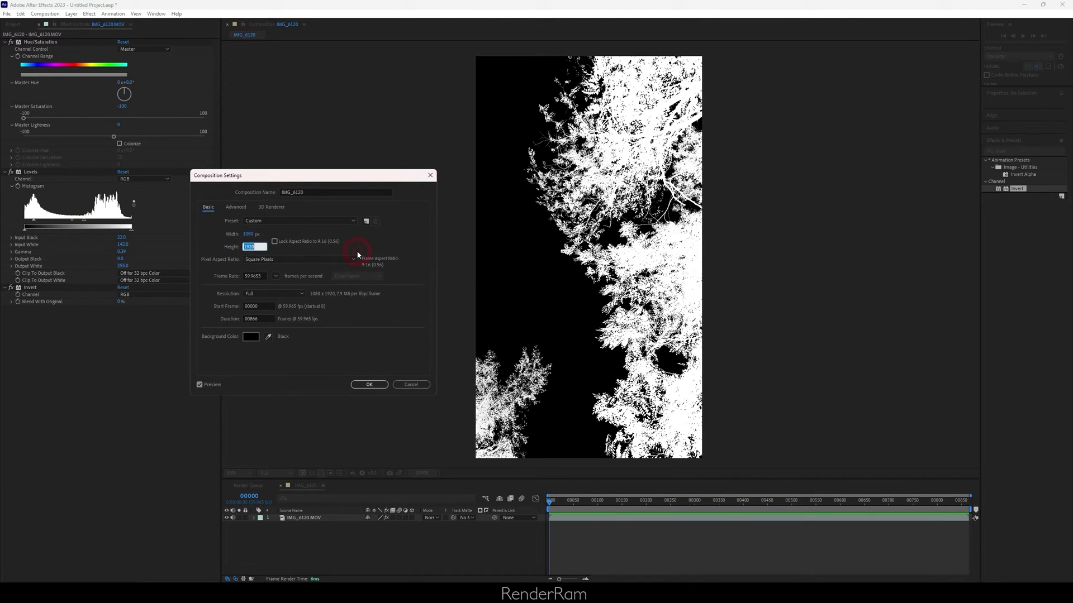
pyautogui.write('1080')
pyautogui.press('Return')
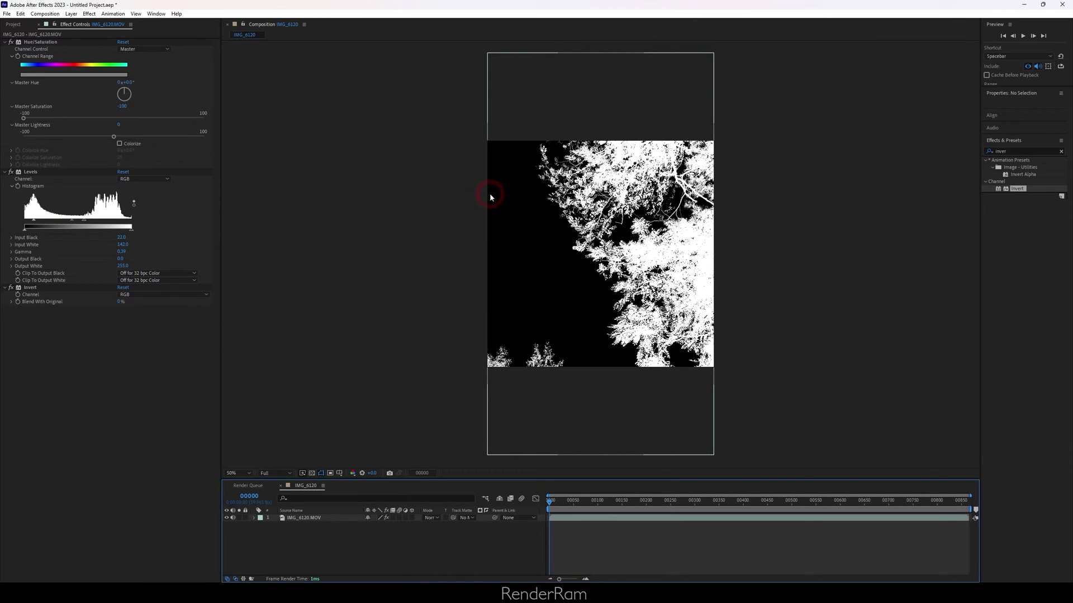
# - Move the leaves layer up in the square frame, preview it, and queue it in Media Encoder
pyautogui.moveTo(613, 268); pyautogui.dragTo(615, 213)
pyautogui.press('space')
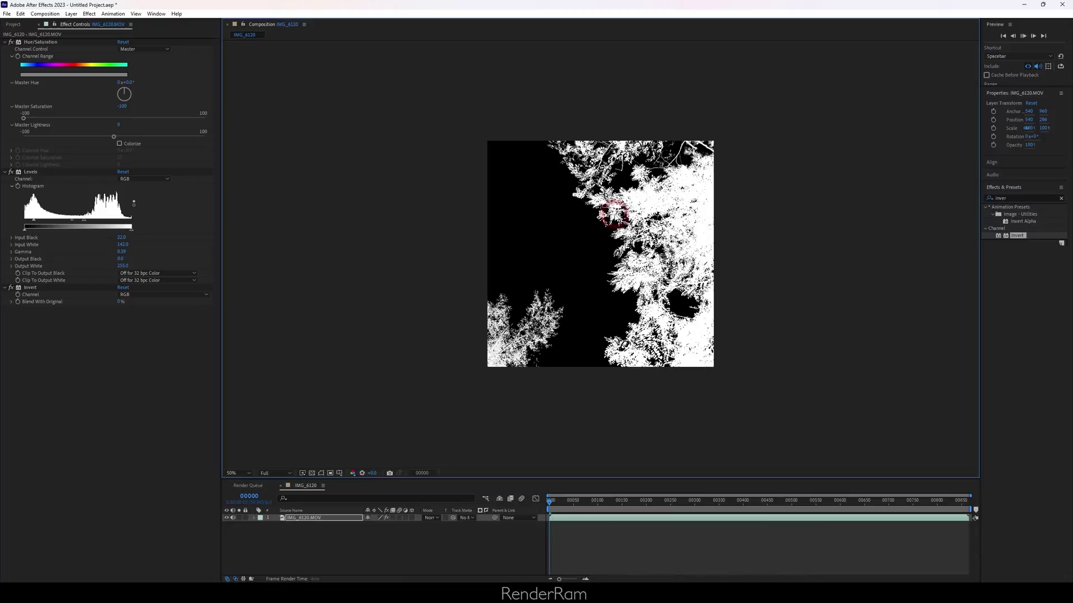
pyautogui.scroll(2, 602, 223)
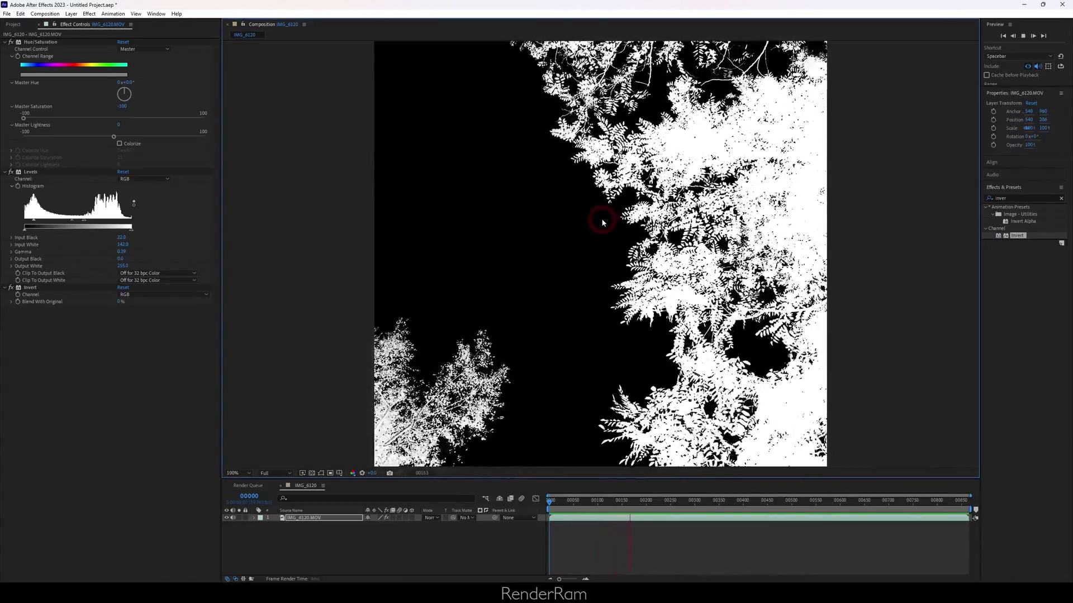
pyautogui.click(602, 223)
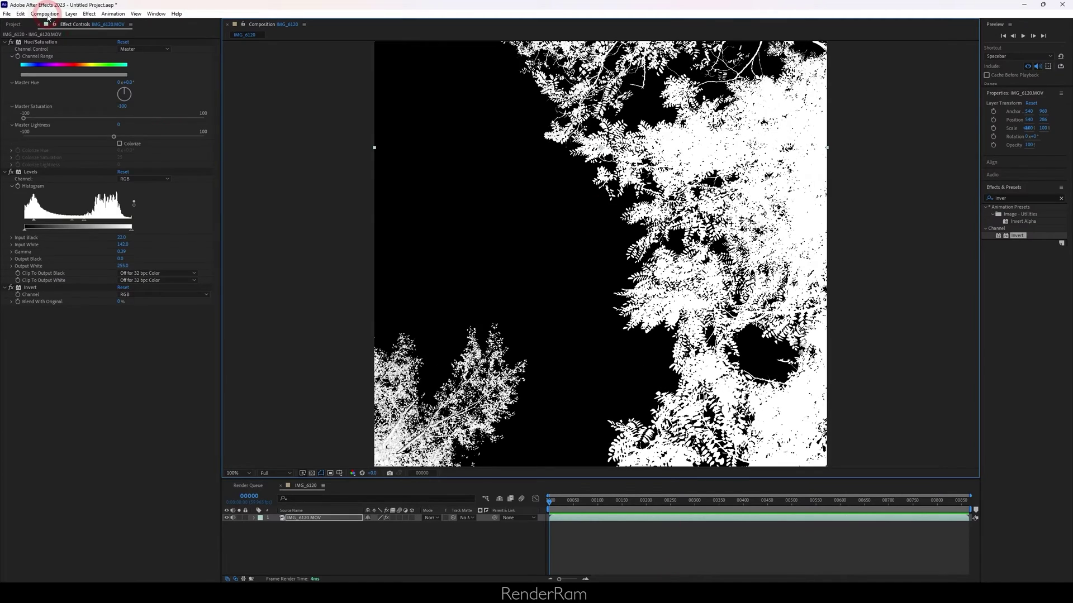
pyautogui.click(44, 13)
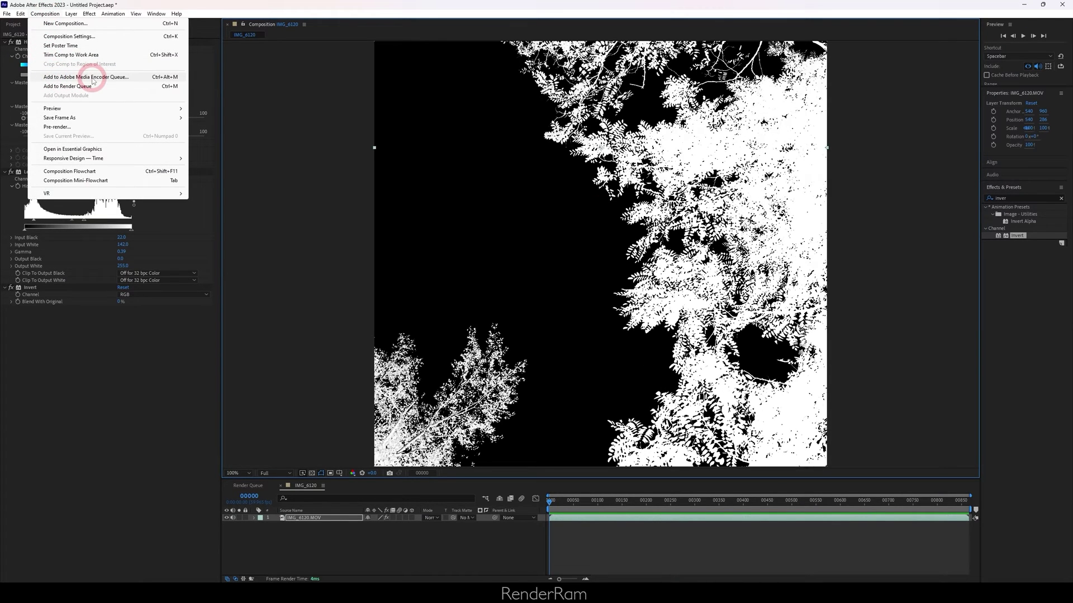
pyautogui.click(93, 81)
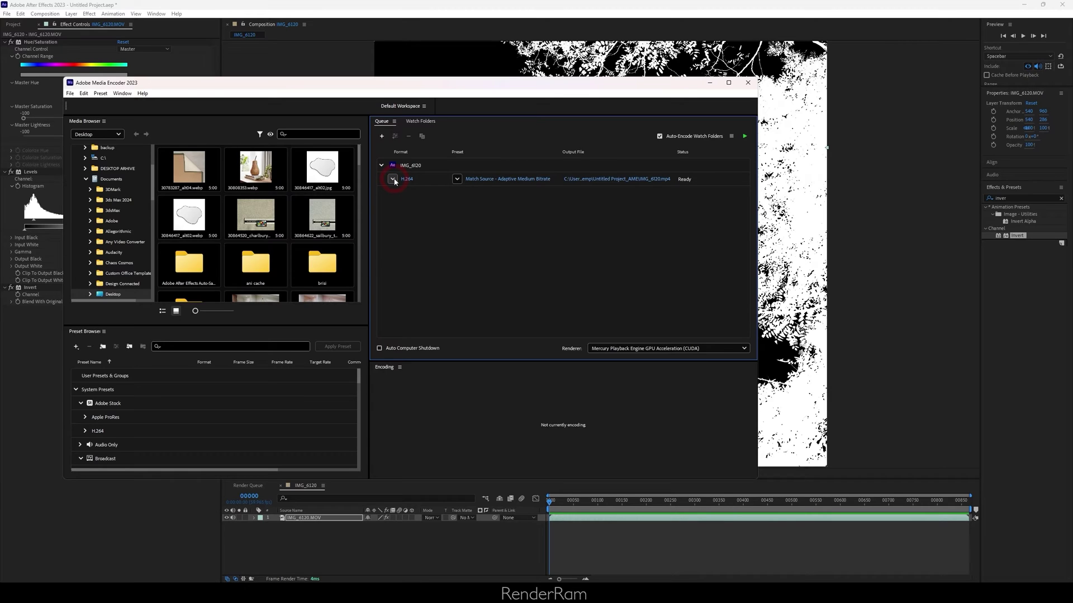
# - Set the job to a JPEG sequence named leaves_1_ in the textures\leaves1 folder
pyautogui.click(394, 180)
pyautogui.click(408, 362)
pyautogui.click(626, 179)
pyautogui.doubleClick(150, 356)
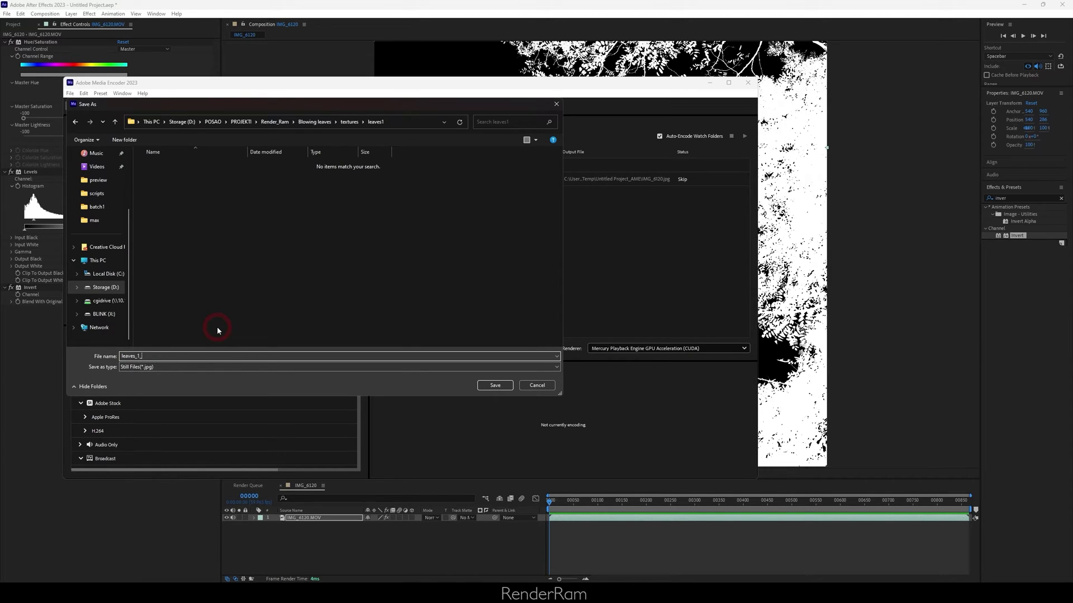
pyautogui.press('Return')
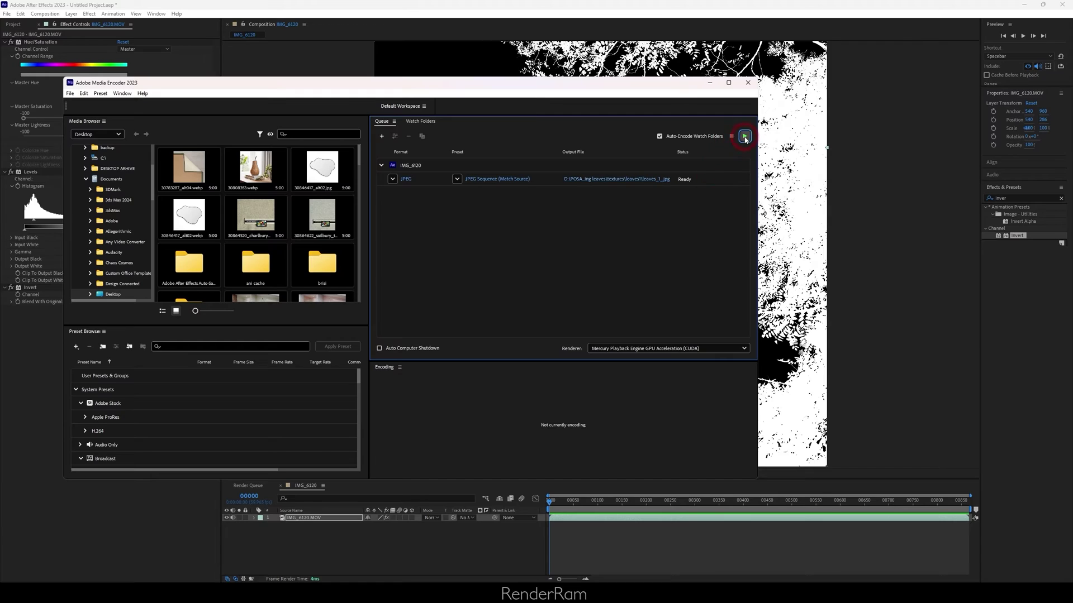
# - Start the encoding queue and draw a 300 × 300 cm plane beside the sun light
pyautogui.click(744, 137)
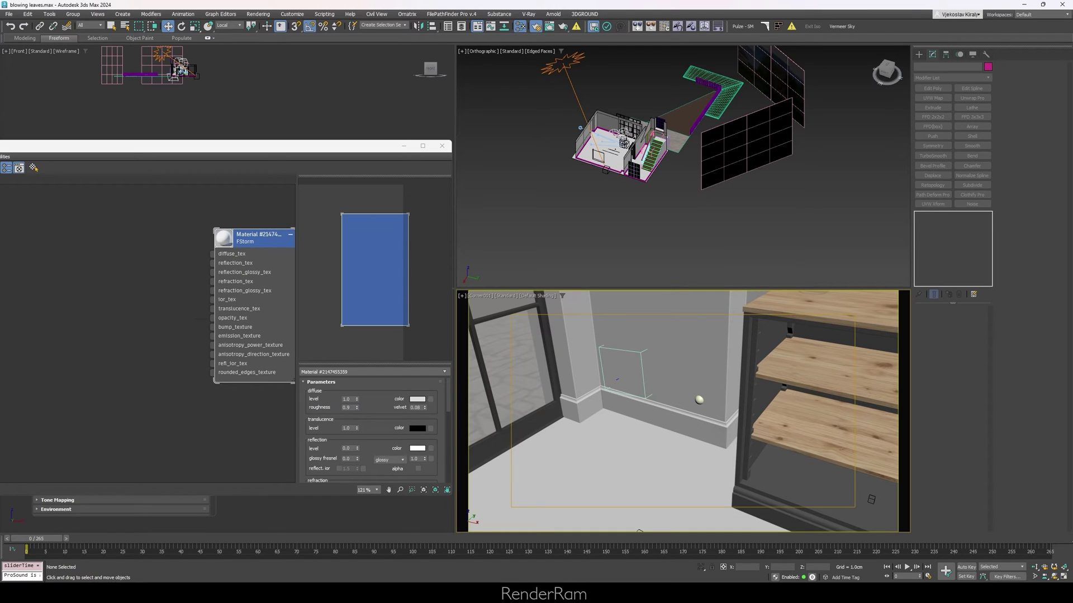
pyautogui.keyDown('alt'); pyautogui.moveTo(747, 152); pyautogui.dragTo(734, 171, button='middle'); pyautogui.keyUp('alt')
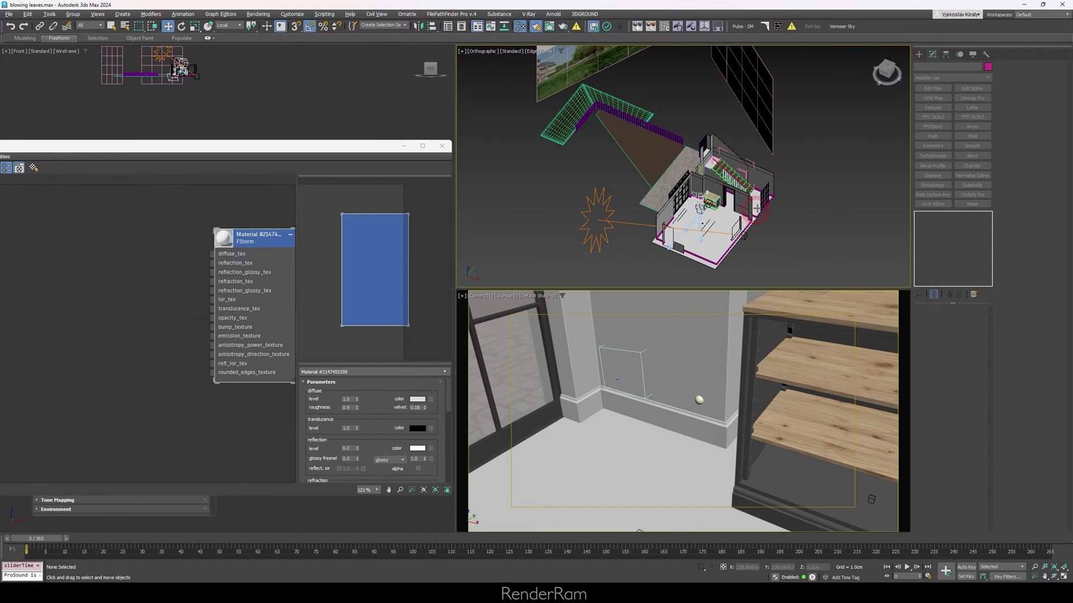
pyautogui.click(952, 175)
pyautogui.click(967, 153)
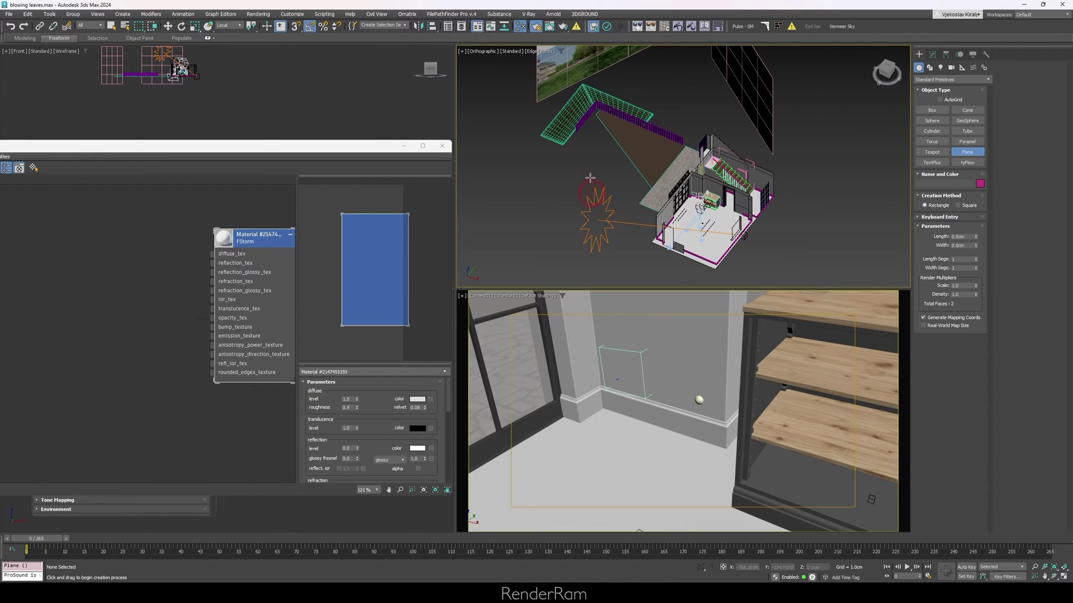
pyautogui.moveTo(597, 176); pyautogui.dragTo(609, 222)
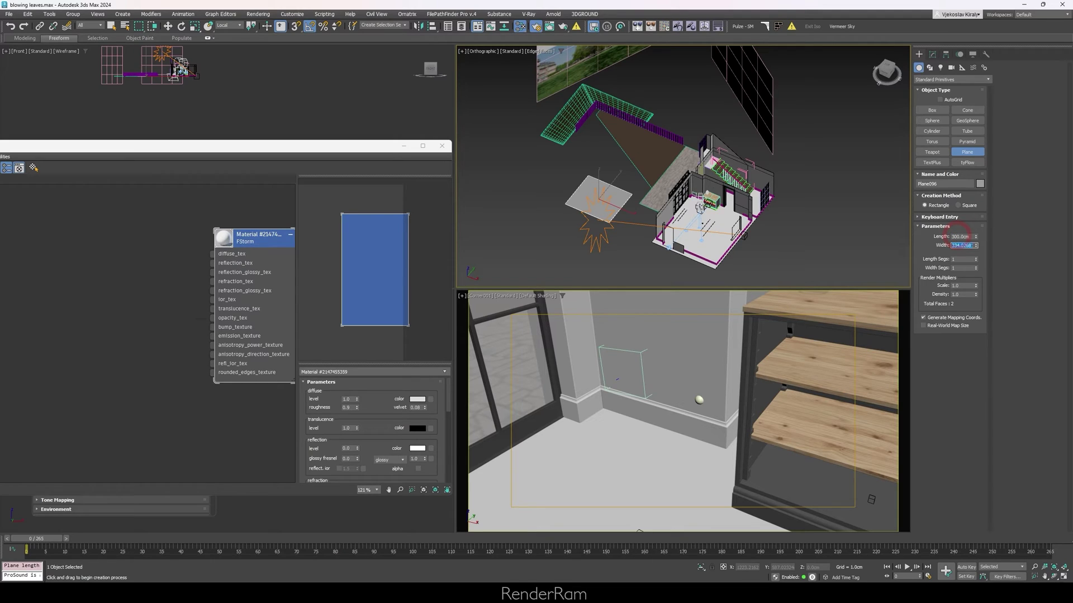
# - Load the leaves_1_ sequence into an FStormBitmap wired to the material's opacity_tex
pyautogui.scroll(5, 579, 176)
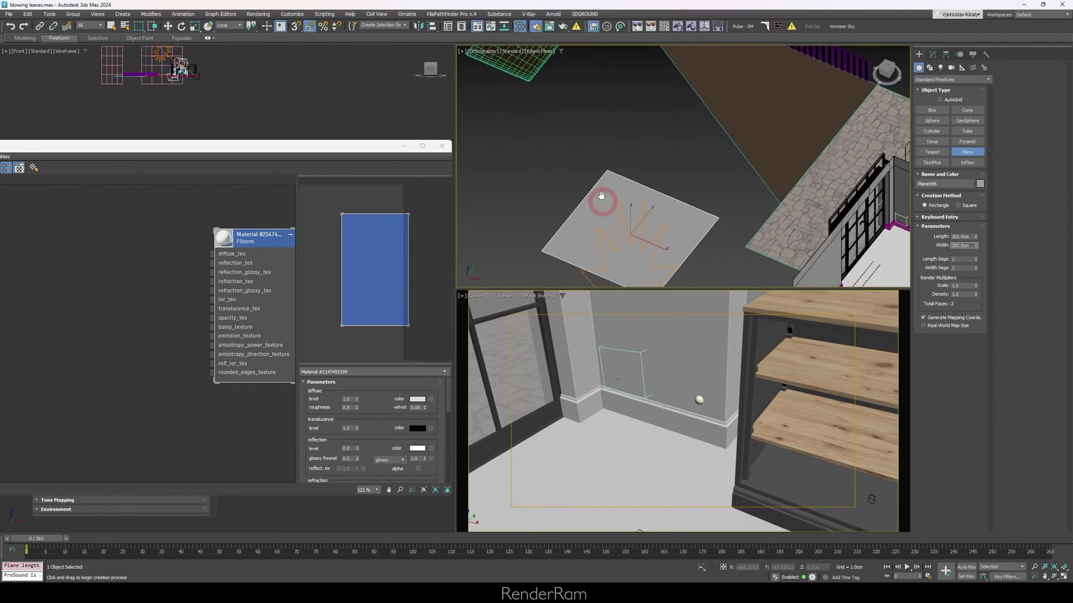
pyautogui.moveTo(212, 254); pyautogui.dragTo(101, 272)
pyautogui.click(335, 450)
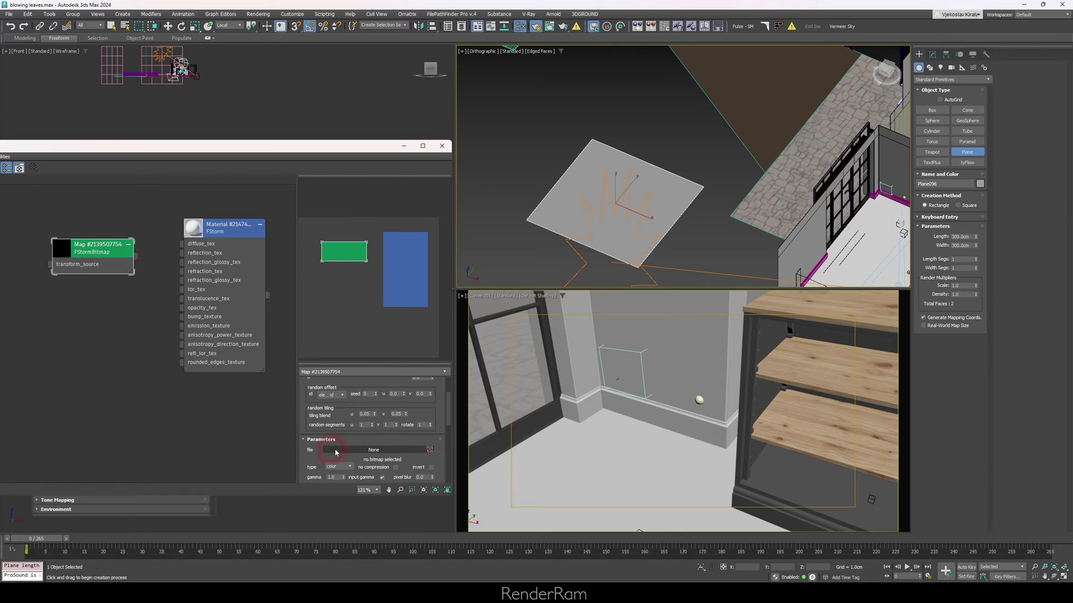
pyautogui.click(133, 295)
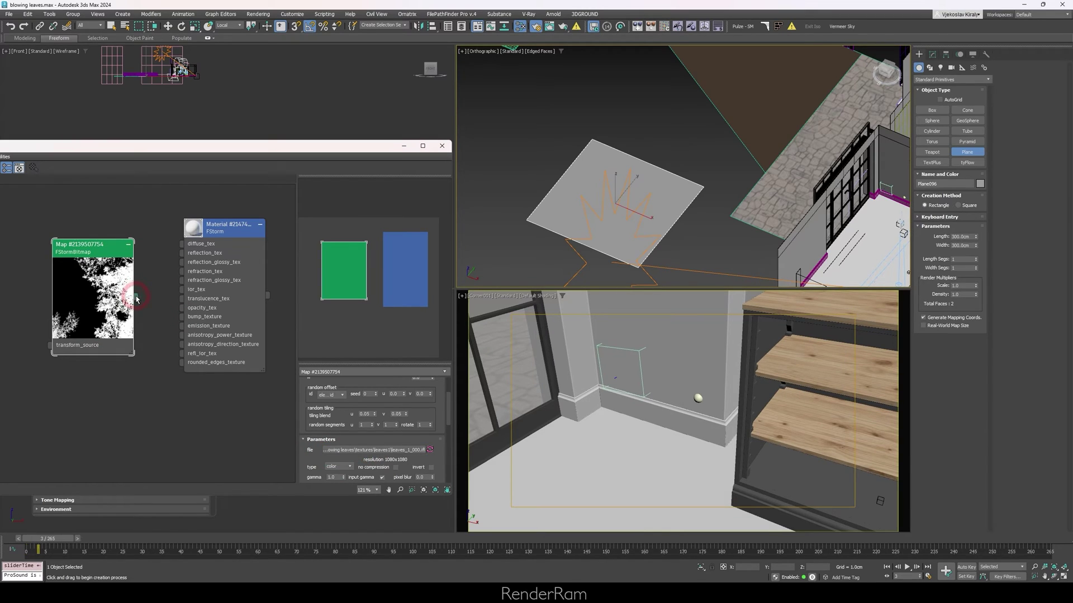
pyautogui.moveTo(136, 299); pyautogui.dragTo(195, 314)
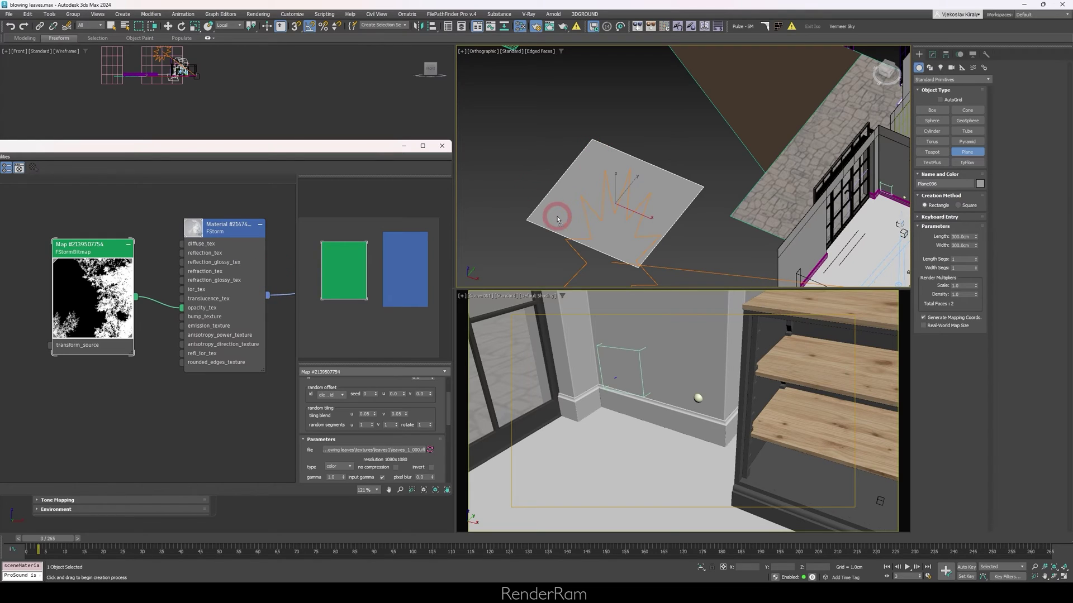
# - Rotate the plane 90° on X to stand it upright and turn it toward the sun
pyautogui.keyDown('alt'); pyautogui.moveTo(592, 212); pyautogui.dragTo(615, 198, button='middle'); pyautogui.keyUp('alt')
pyautogui.press('e')
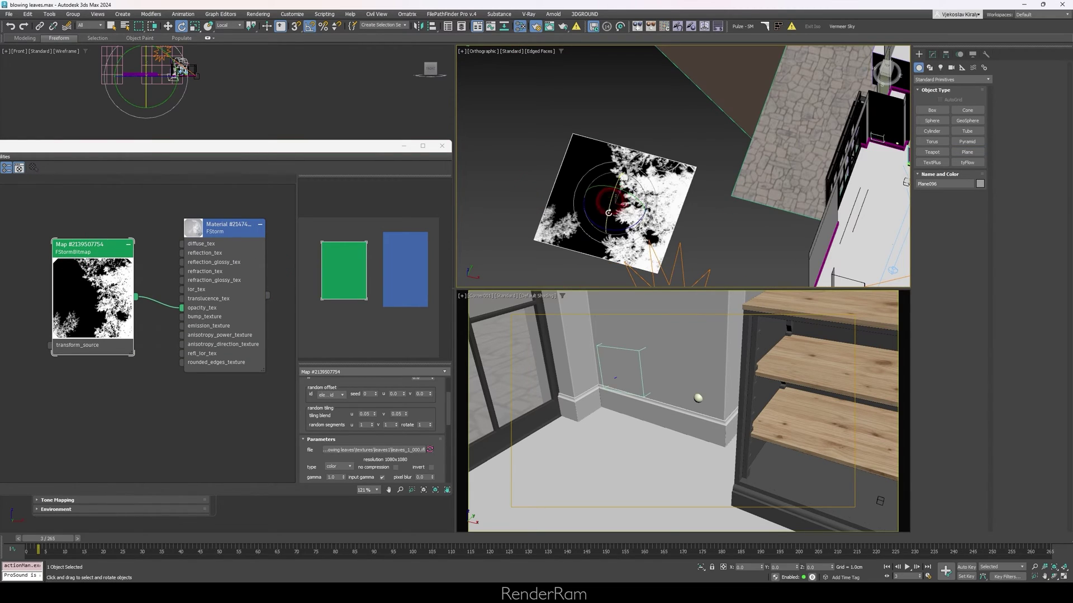
pyautogui.moveTo(608, 213); pyautogui.dragTo(611, 238)
pyautogui.press('t')
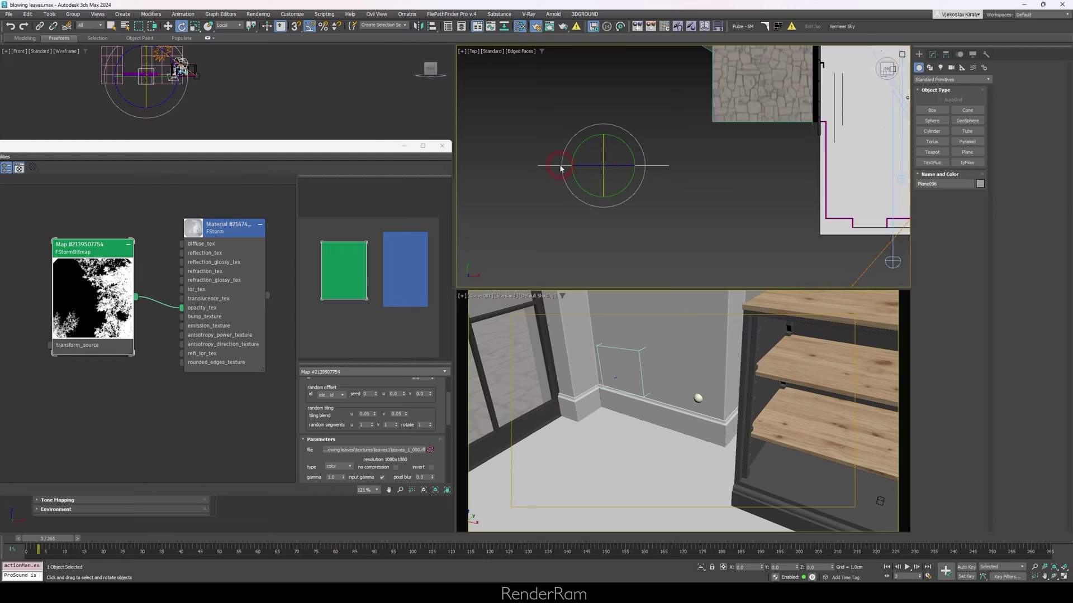
pyautogui.scroll(-3, 562, 167)
pyautogui.moveTo(597, 159); pyautogui.dragTo(581, 113)
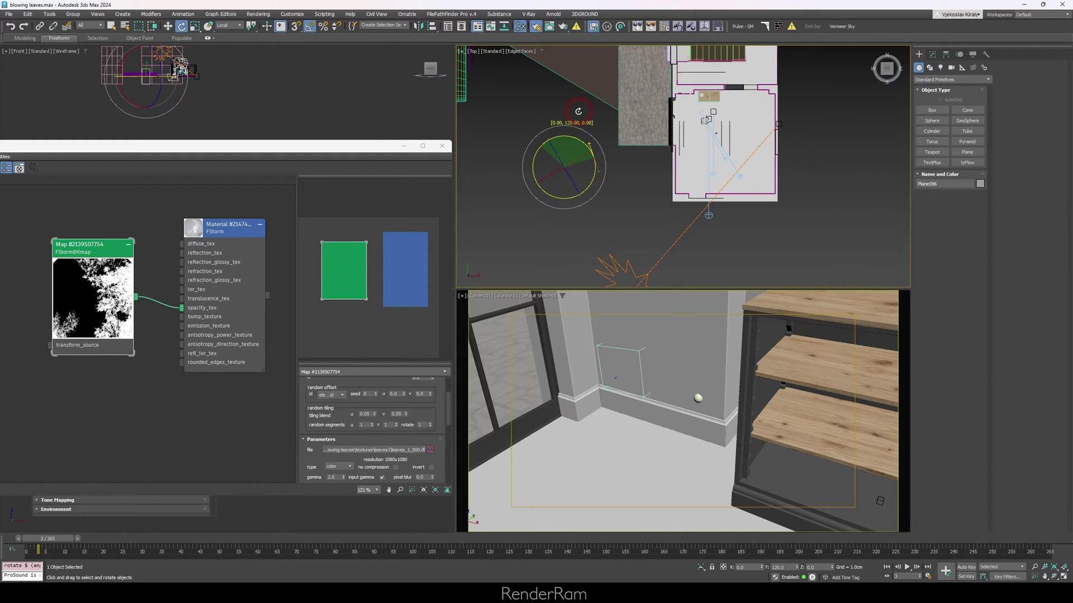
# - Move the plane between the sun and the room and raise it to window height
pyautogui.press('F3')
pyautogui.moveTo(641, 164); pyautogui.dragTo(582, 171, button='middle')
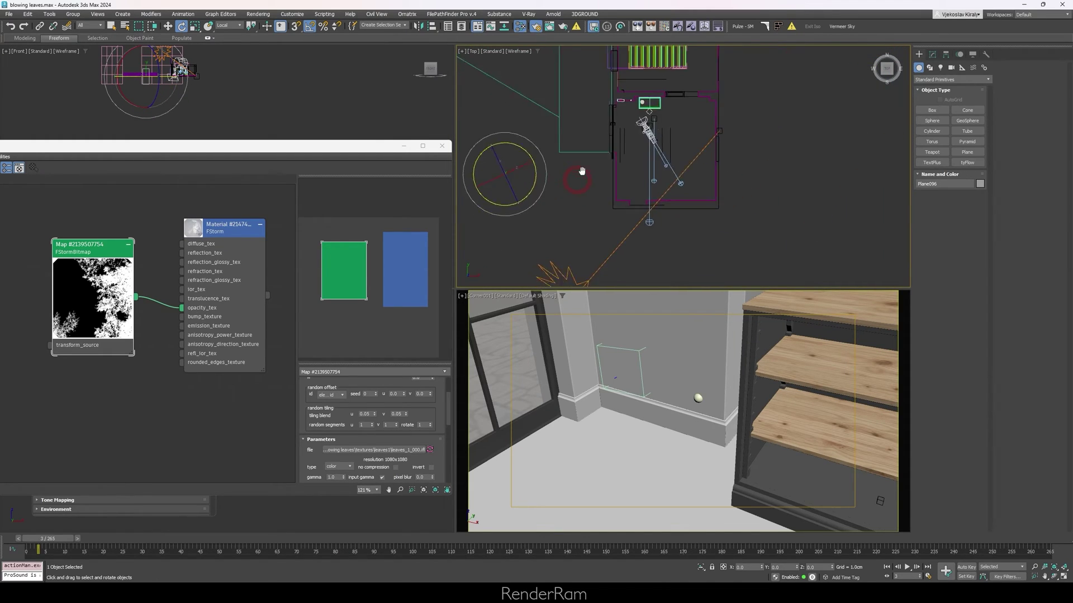
pyautogui.scroll(-2, 575, 215)
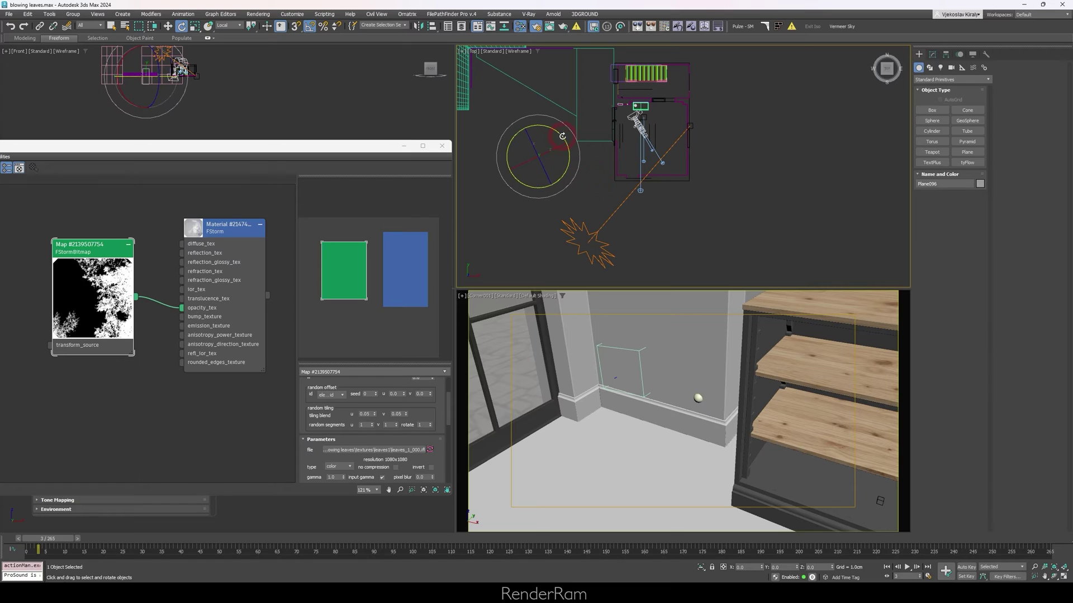
pyautogui.press('w')
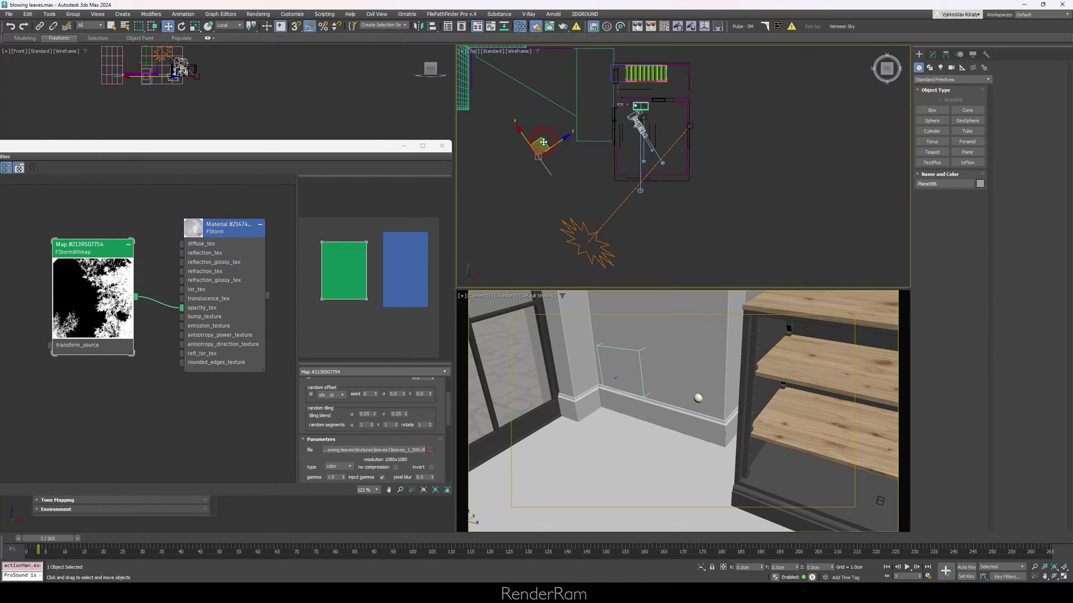
pyautogui.moveTo(543, 143); pyautogui.dragTo(599, 127)
pyautogui.keyDown('alt'); pyautogui.moveTo(595, 131); pyautogui.dragTo(551, 148, button='middle'); pyautogui.keyUp('alt')
pyautogui.moveTo(552, 148); pyautogui.dragTo(557, 87)
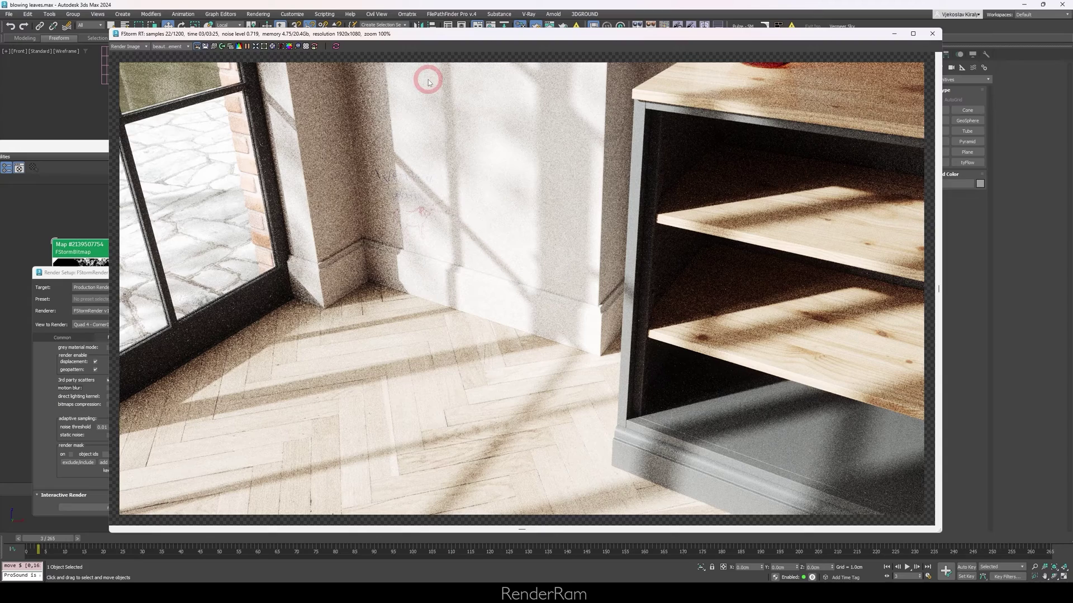
# - Select FStormSunLight_001 and show its parameters in the Modify panel
pyautogui.moveTo(466, 45); pyautogui.dragTo(536, 228)
pyautogui.scroll(-5, 519, 99)
pyautogui.click(521, 98)
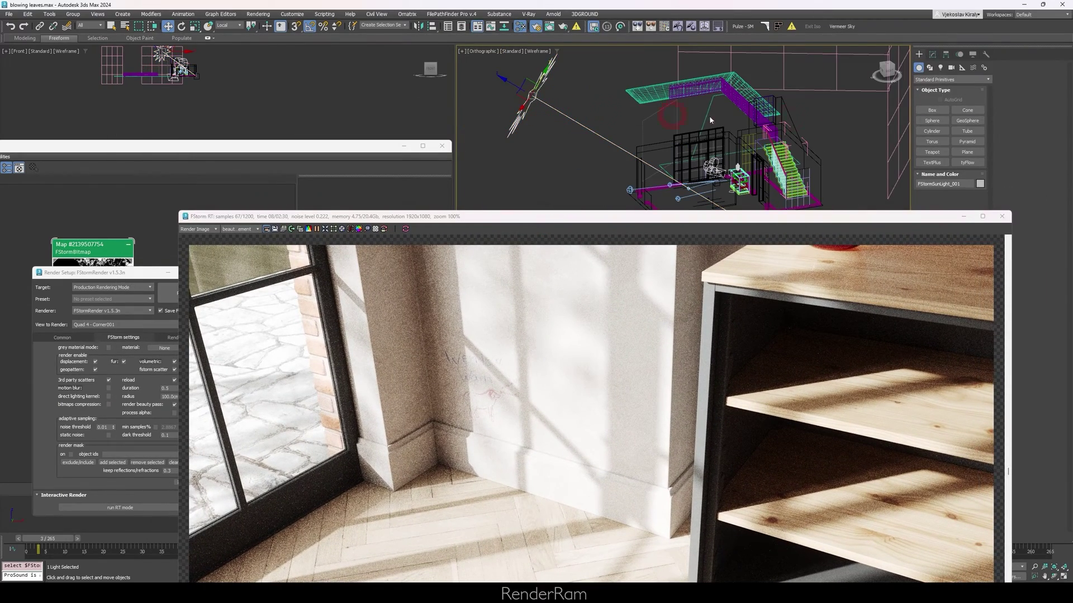
pyautogui.click(933, 54)
# - Lower the sun size from 1.0 to 0.4, then reposition the leaves map node
pyautogui.moveTo(791, 218); pyautogui.dragTo(690, 72)
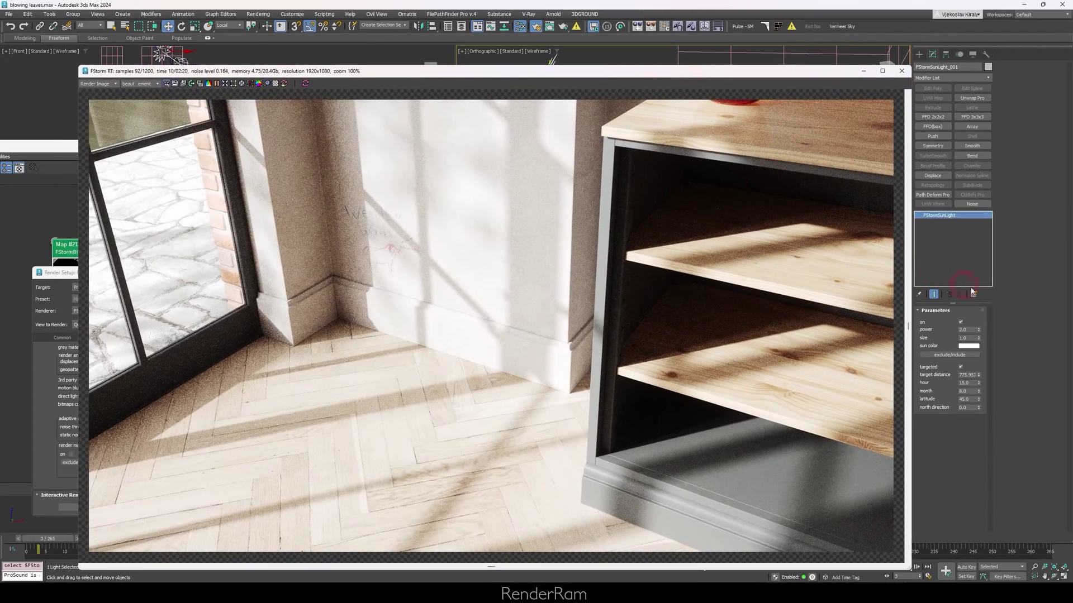
pyautogui.click(979, 340)
pyautogui.moveTo(979, 344); pyautogui.dragTo(980, 350)
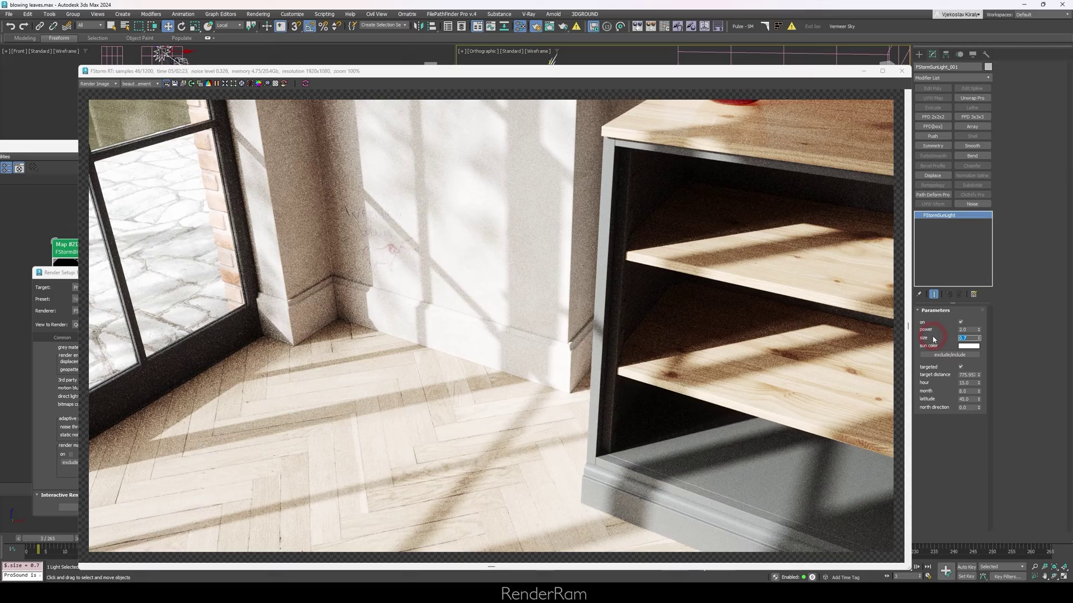
pyautogui.write('0.4')
pyautogui.press('Return')
pyautogui.click(457, 181)
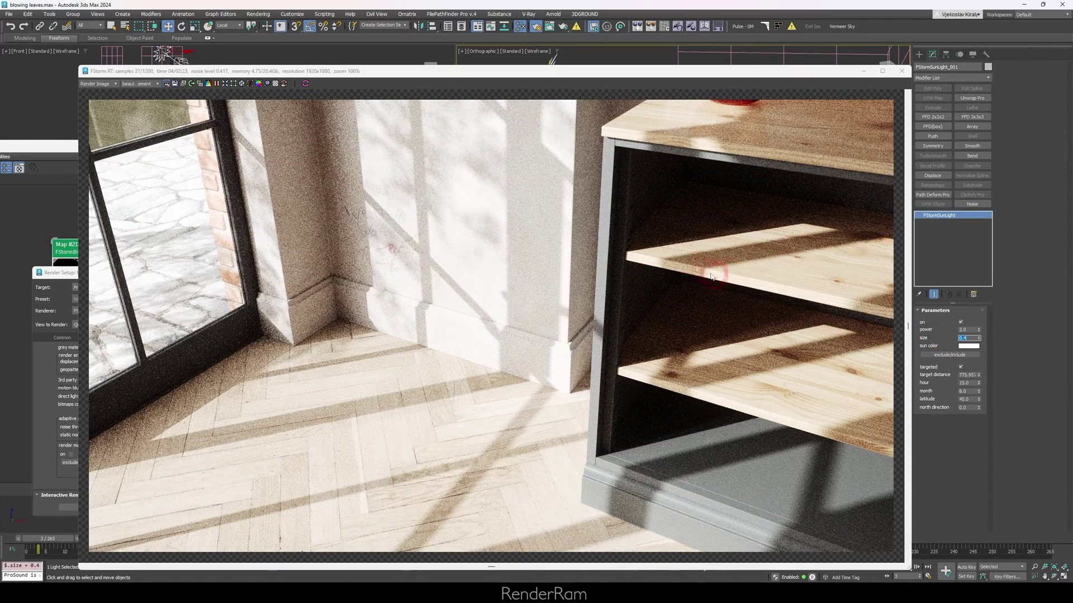
pyautogui.click(70, 247)
pyautogui.moveTo(90, 254); pyautogui.dragTo(104, 234)
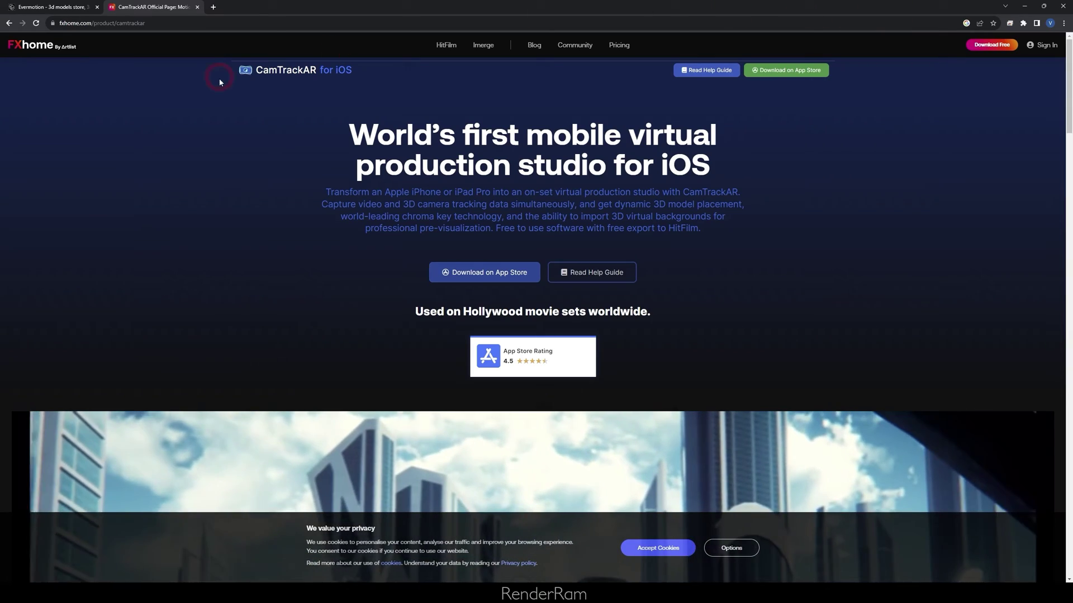
# - Open fxhome.com/product/camtrackar in the browser
pyautogui.click(364, 72)
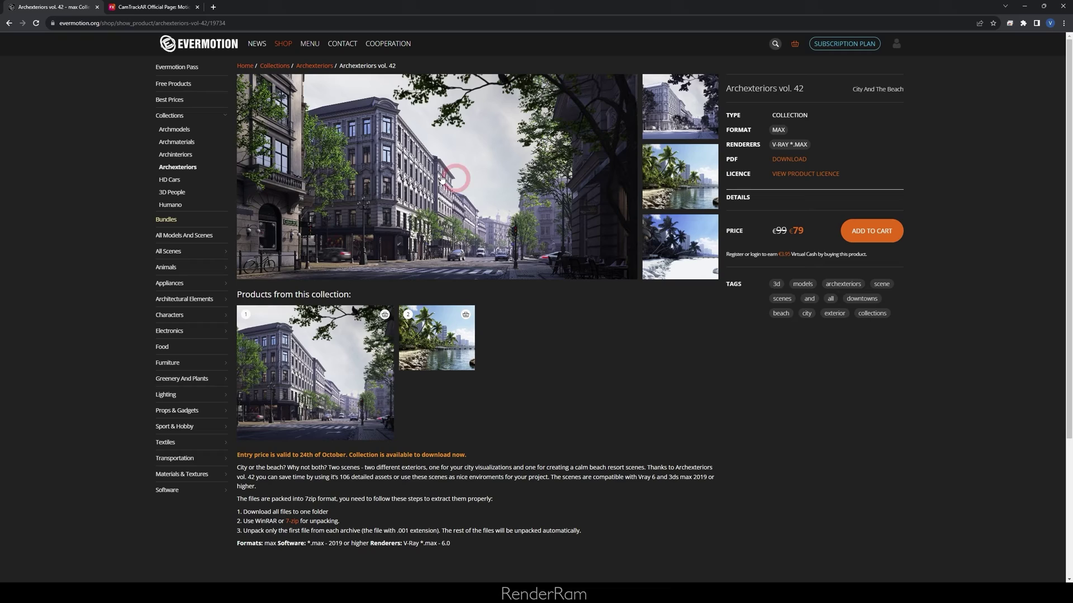
# - Open the Archexteriors vol. 42 preview gallery and switch from the Scene 1 city render to the Scene 2 beach render
pyautogui.click(441, 179)
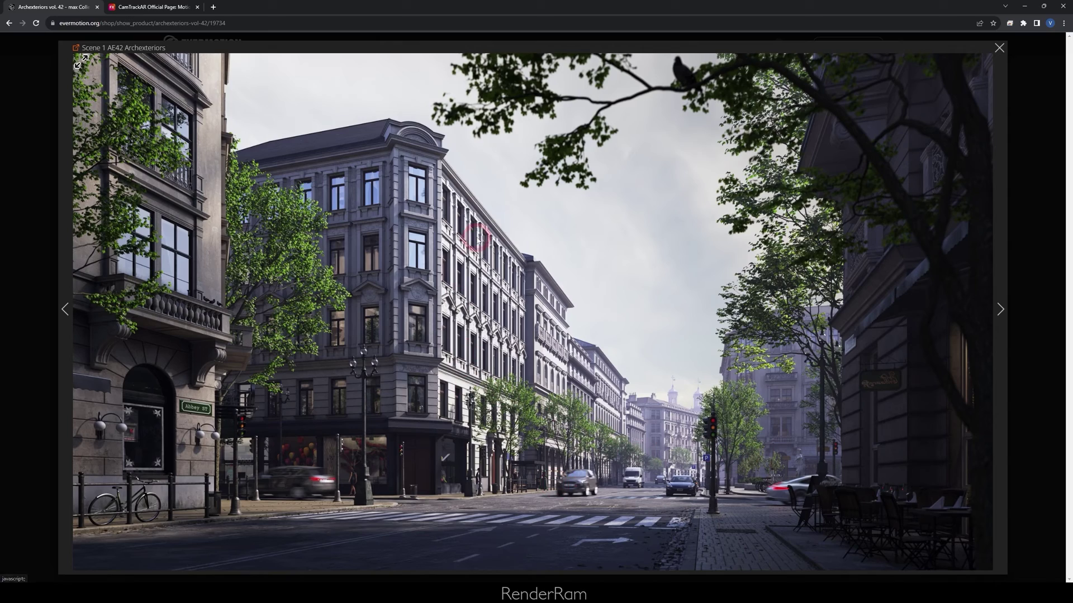
pyautogui.click(999, 48)
pyautogui.click(264, 339)
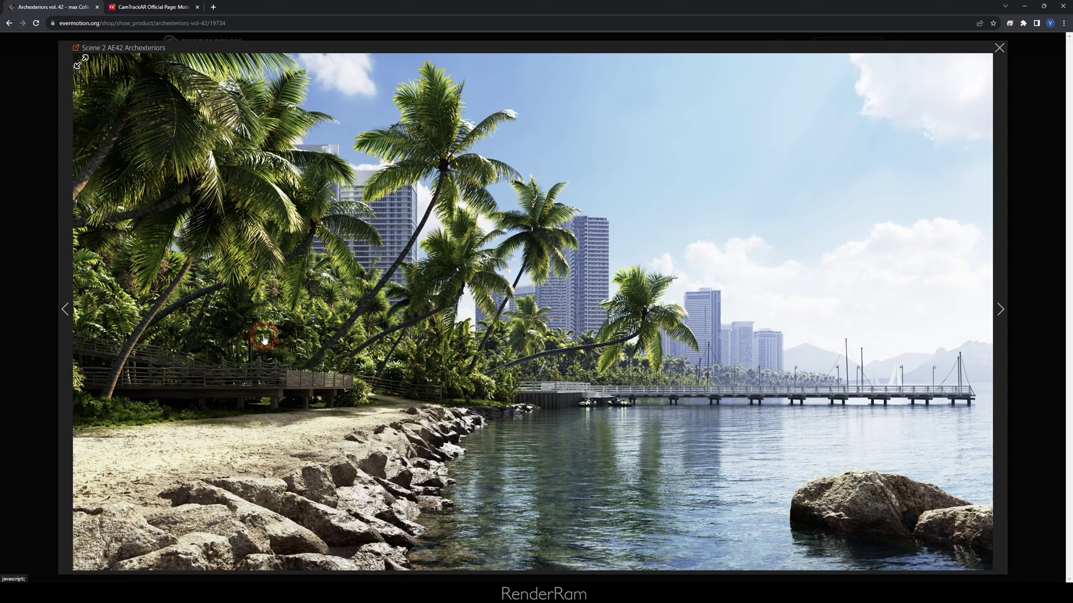